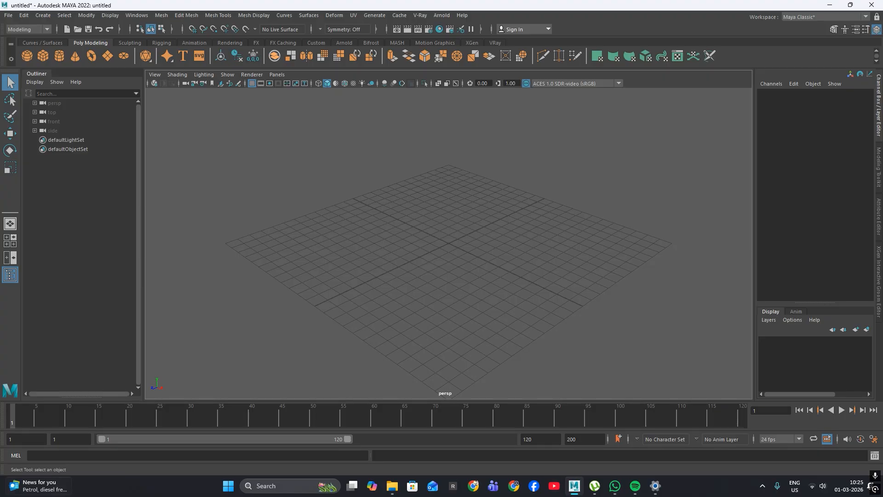
- Create a polygon cylinder scaled to about 0.387 × 1.19 × 0.387 and raise it to about 1.391 in Y
{"action": "left_click", "coordinate": [61, 53]}
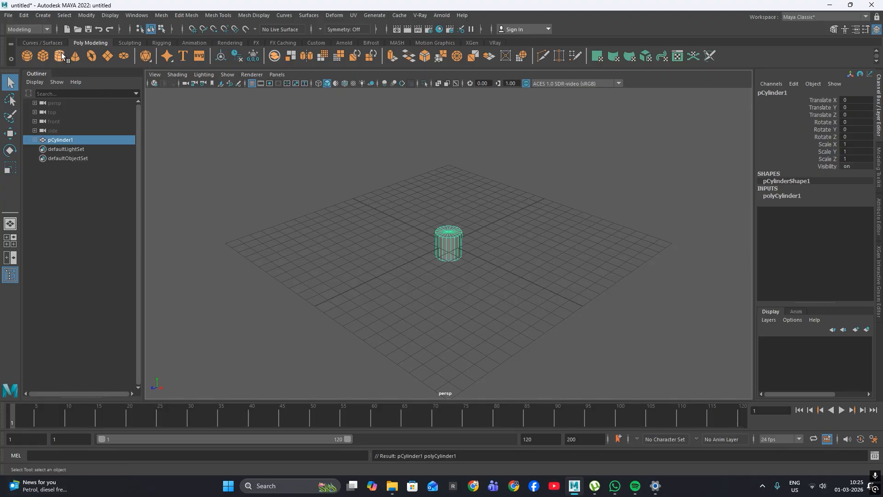
{"action": "scroll", "coordinate": [480, 270], "scroll_direction": "up", "scroll_amount": 5}
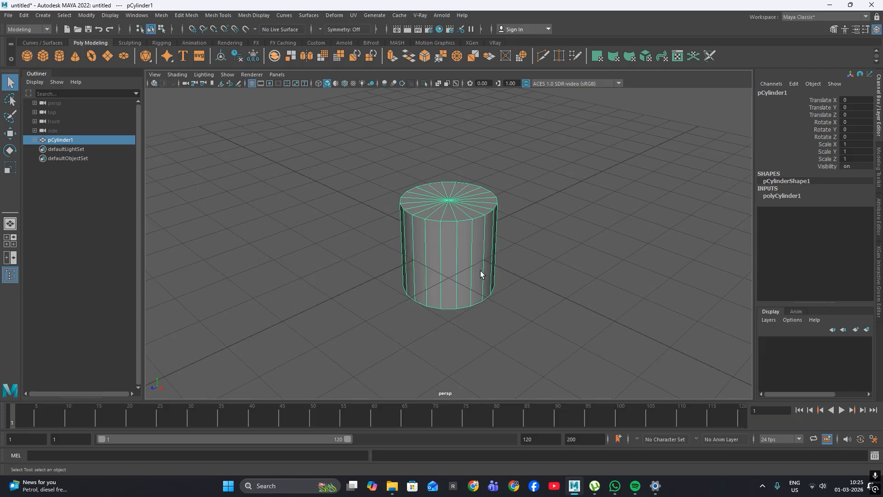
{"action": "key", "text": "r"}
{"action": "left_click_drag", "start_coordinate": [446, 249], "coordinate": [414, 251]}
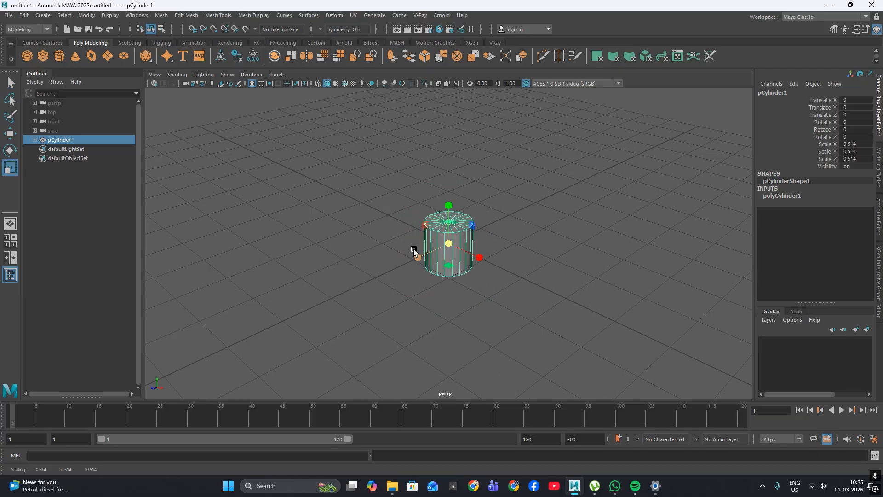
{"action": "left_click_drag", "start_coordinate": [448, 206], "coordinate": [449, 142]}
{"action": "left_click_drag", "start_coordinate": [448, 244], "coordinate": [440, 160]}
{"action": "key", "text": "w"}
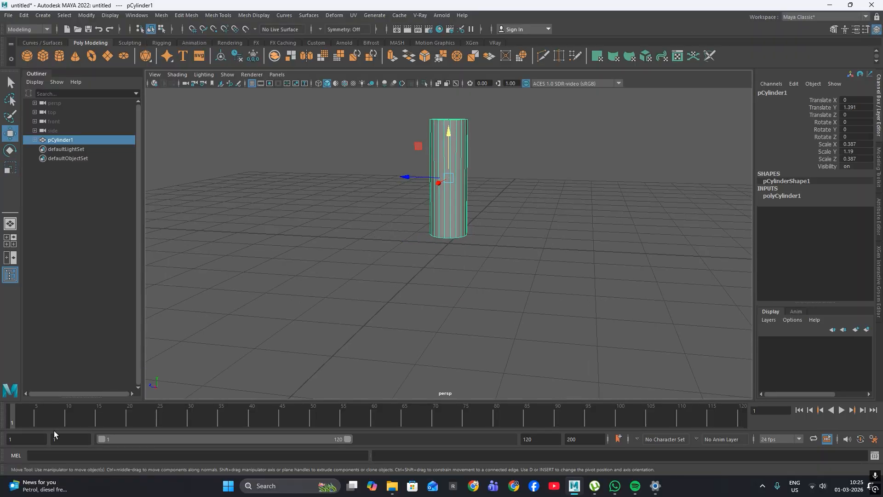
- Key the cylinder at frame 1, and again at frame 55 with it moved to about -11.229 in Z
{"action": "key", "text": "alt+v"}
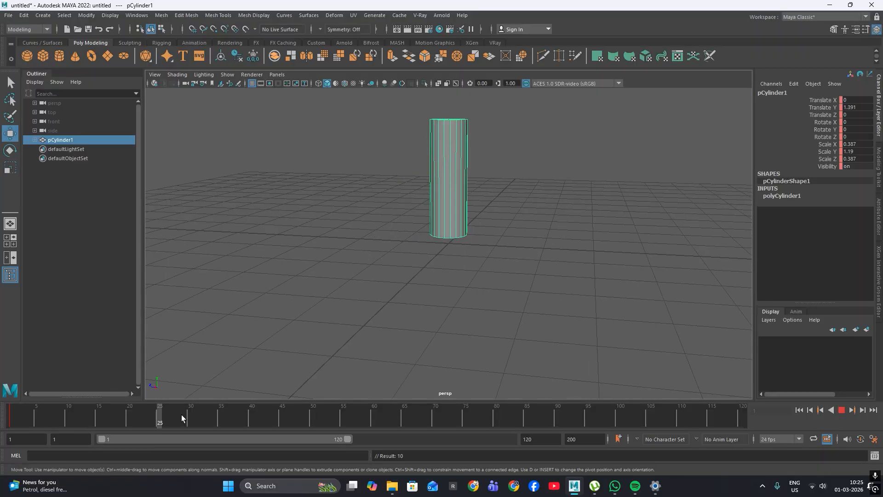
{"action": "left_click", "coordinate": [341, 418]}
{"action": "scroll", "coordinate": [412, 234], "scroll_direction": "down", "scroll_amount": 4}
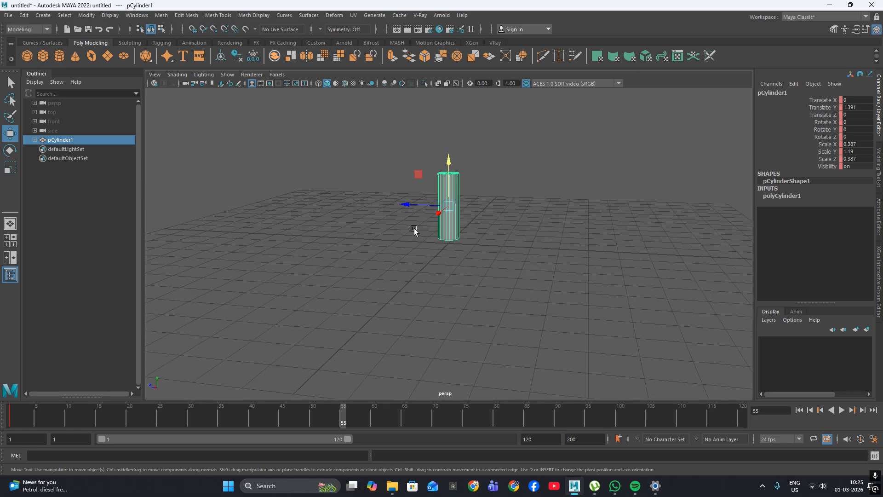
{"action": "left_click_drag", "start_coordinate": [418, 223], "coordinate": [432, 262], "text": "alt"}
{"action": "left_click_drag", "start_coordinate": [426, 230], "coordinate": [747, 241]}
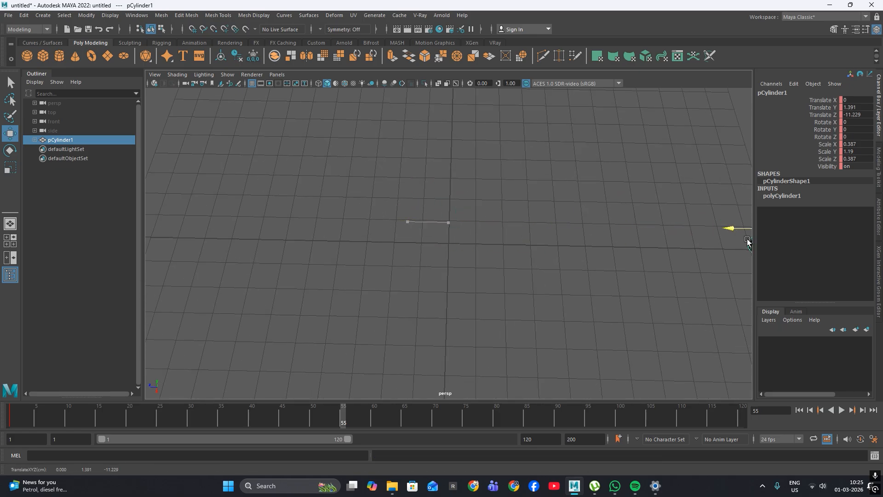
{"action": "scroll", "coordinate": [636, 241], "scroll_direction": "down", "scroll_amount": 4}
{"action": "middle_click_drag", "start_coordinate": [637, 242], "coordinate": [478, 263], "text": "alt"}
{"action": "left_click_drag", "start_coordinate": [479, 263], "coordinate": [474, 240], "text": "alt"}
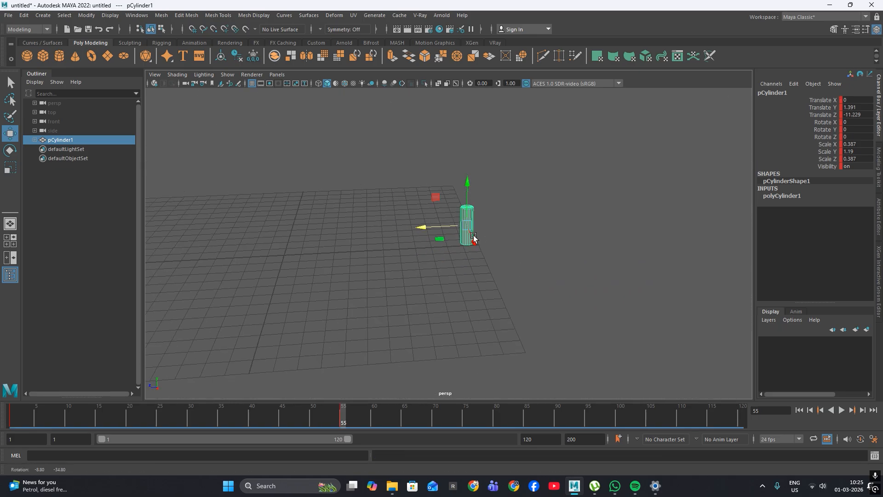
- Play the cylinder's sliding animation from frame 1 and return to the start
{"action": "left_click_drag", "start_coordinate": [339, 419], "coordinate": [10, 419]}
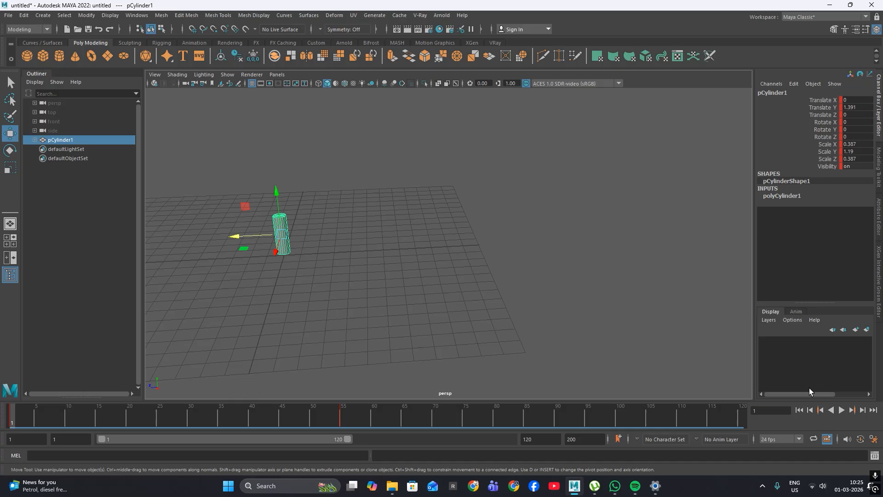
{"action": "left_click", "coordinate": [842, 410]}
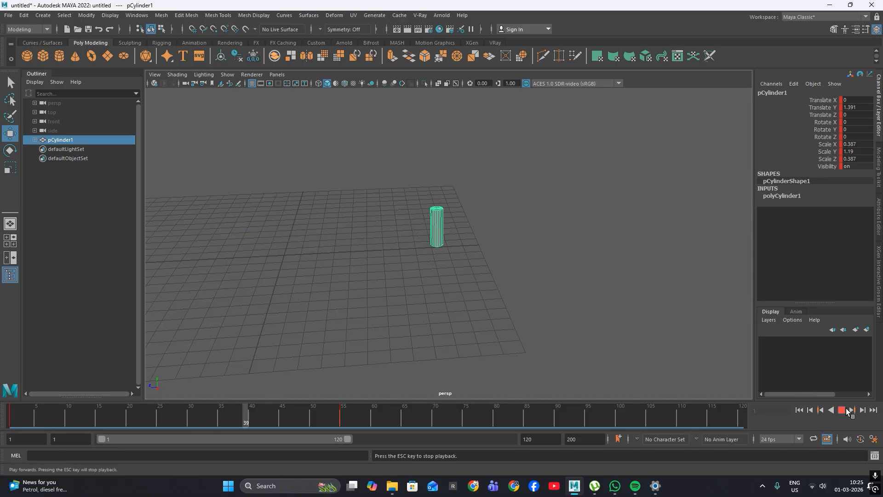
{"action": "left_click", "coordinate": [846, 410]}
{"action": "left_click_drag", "start_coordinate": [338, 416], "coordinate": [10, 418]}
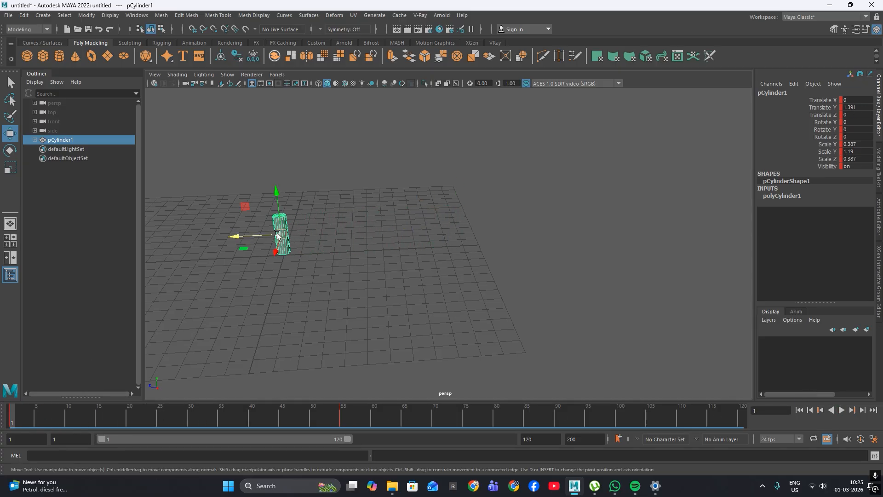
- Rotate the cylinder to about 87.377 degrees in Z at frame 31 and key it
{"action": "left_click", "coordinate": [195, 414]}
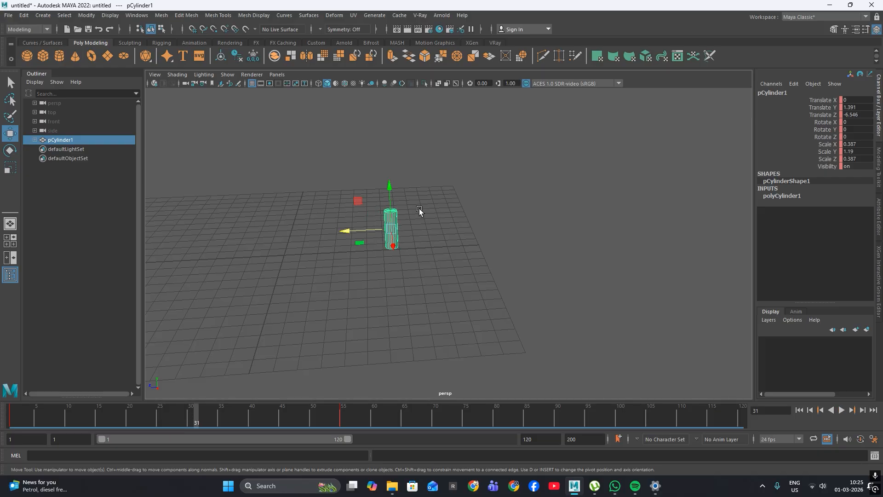
{"action": "key", "text": "e"}
{"action": "left_click_drag", "start_coordinate": [393, 209], "coordinate": [386, 189]}
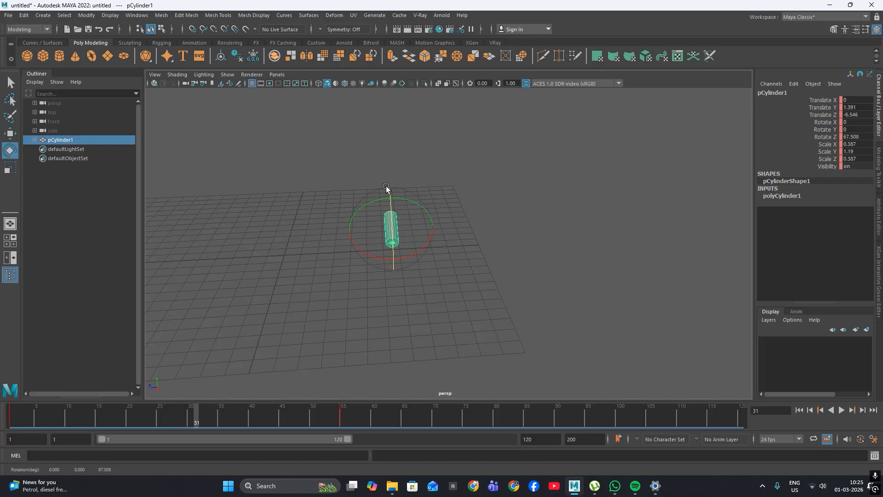
{"action": "left_click_drag", "start_coordinate": [392, 230], "coordinate": [393, 218]}
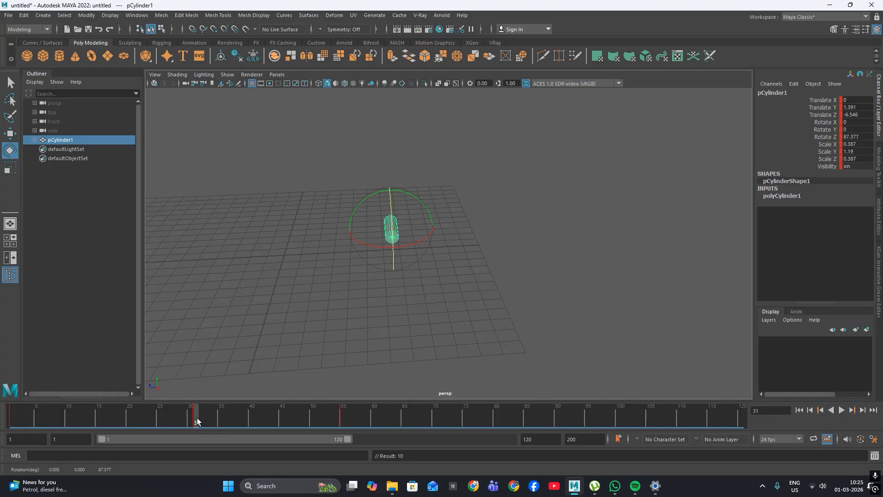
- Play the sliding and rotating animation twice from frame 1, and rewind to the start
{"action": "left_click_drag", "start_coordinate": [197, 421], "coordinate": [11, 417]}
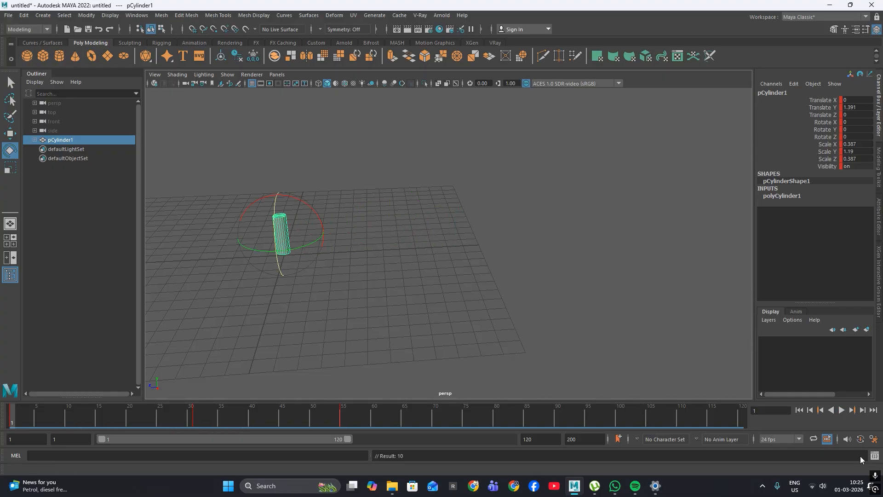
{"action": "left_click", "coordinate": [841, 410]}
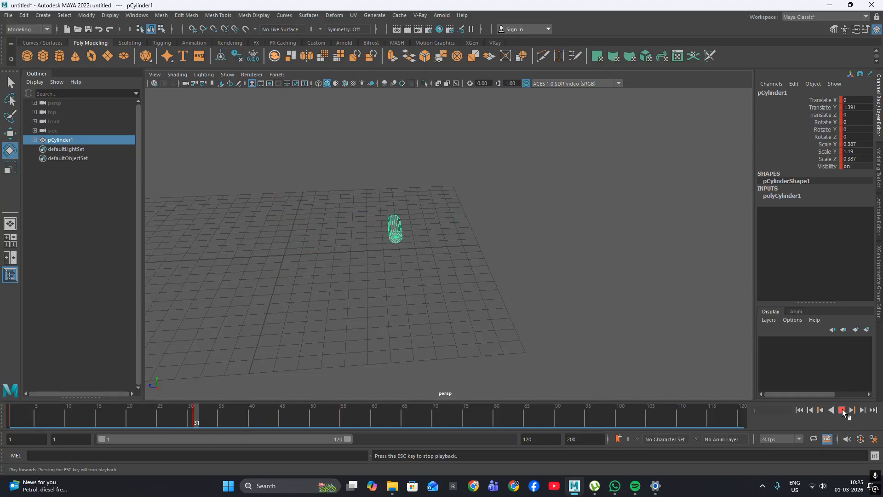
{"action": "left_click", "coordinate": [841, 409]}
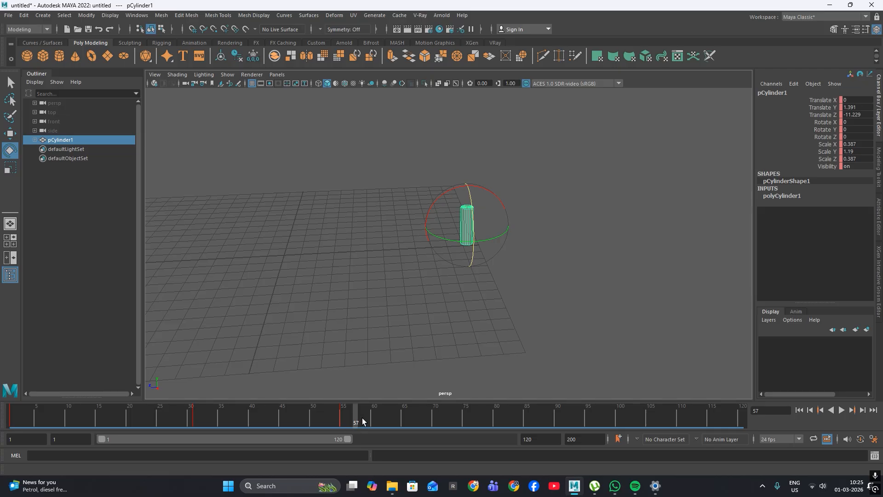
{"action": "left_click_drag", "start_coordinate": [363, 417], "coordinate": [11, 417]}
{"action": "left_click", "coordinate": [841, 410]}
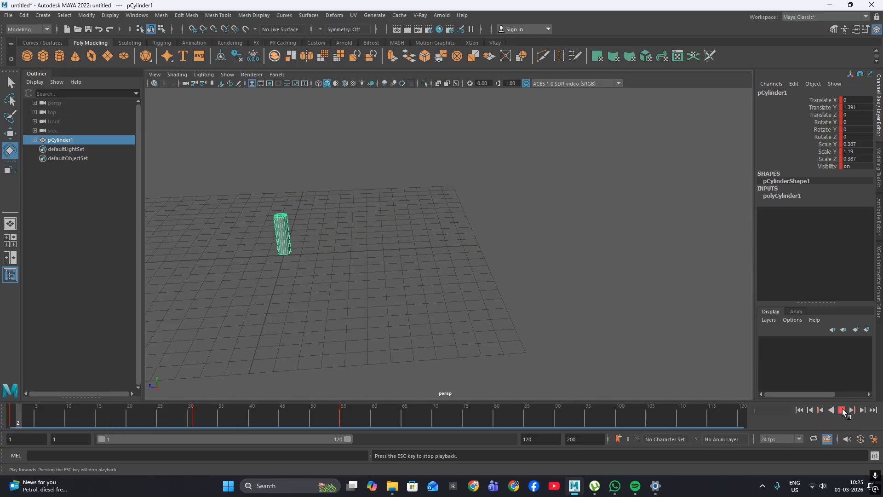
{"action": "left_click", "coordinate": [841, 410]}
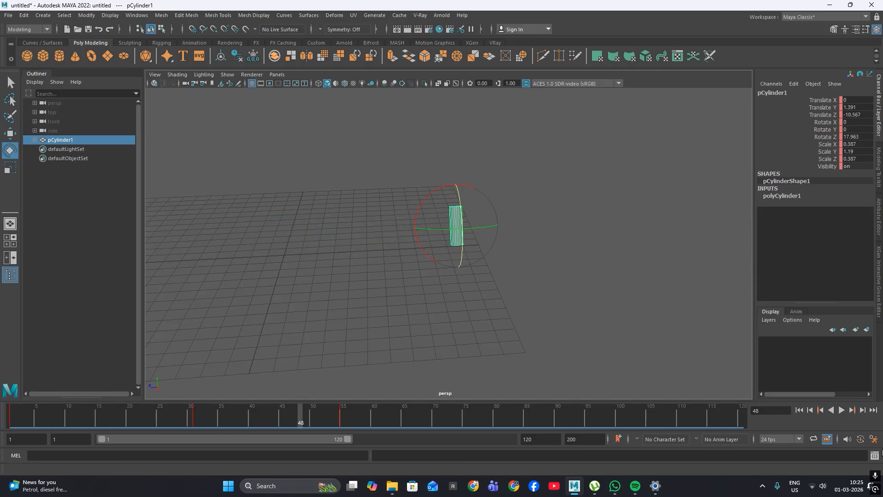
{"action": "left_click_drag", "start_coordinate": [277, 423], "coordinate": [11, 421]}
- Examine the cylinder at frame 1 close up and from several angles
{"action": "scroll", "coordinate": [363, 225], "scroll_direction": "up", "scroll_amount": 4}
{"action": "middle_click_drag", "start_coordinate": [360, 225], "coordinate": [595, 268], "text": "alt"}
{"action": "left_click_drag", "start_coordinate": [595, 268], "coordinate": [457, 246], "text": "alt"}
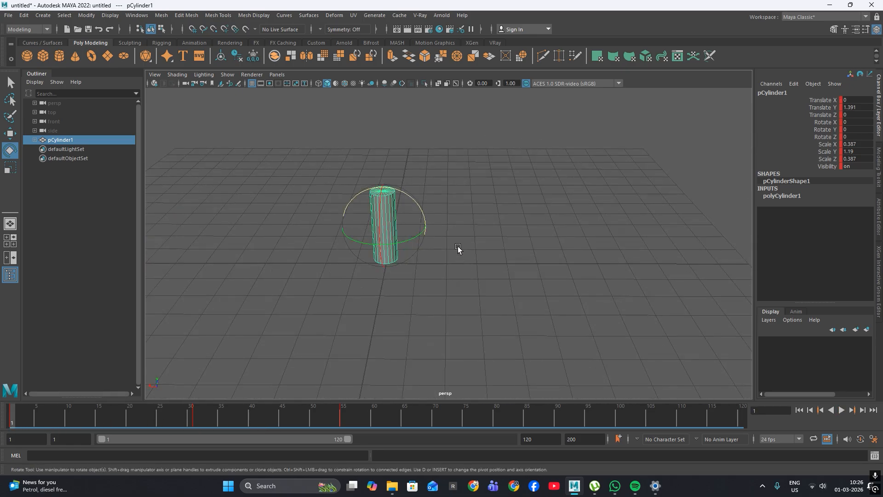
{"action": "left_click", "coordinate": [429, 226]}
{"action": "scroll", "coordinate": [423, 223], "scroll_direction": "up", "scroll_amount": 4}
{"action": "middle_click_drag", "start_coordinate": [423, 223], "coordinate": [529, 240], "text": "alt"}
{"action": "left_click_drag", "start_coordinate": [528, 239], "coordinate": [474, 225], "text": "alt"}
{"action": "scroll", "coordinate": [473, 224], "scroll_direction": "up", "scroll_amount": 4}
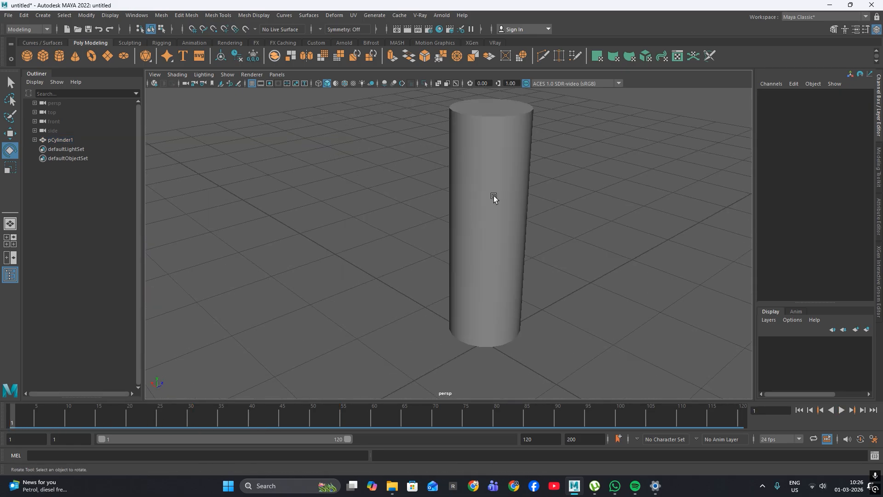
{"action": "left_click", "coordinate": [493, 196]}
{"action": "middle_click_drag", "start_coordinate": [493, 198], "coordinate": [371, 186], "text": "alt"}
{"action": "scroll", "coordinate": [370, 186], "scroll_direction": "down", "scroll_amount": 4}
{"action": "left_click_drag", "start_coordinate": [404, 191], "coordinate": [248, 289], "text": "alt"}
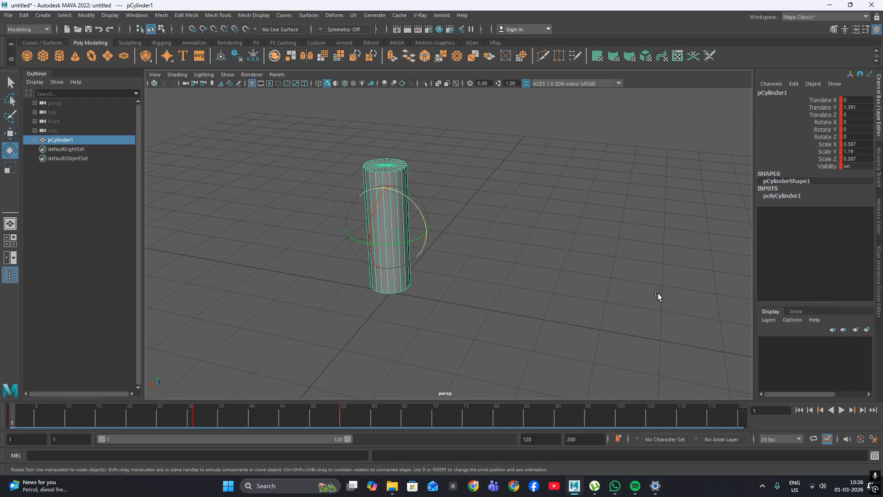
{"action": "left_click_drag", "start_coordinate": [506, 227], "coordinate": [553, 228], "text": "alt"}
- Point out the upper, middle and lower sections of the cylinder with selection boxes
{"action": "left_click", "coordinate": [412, 181]}
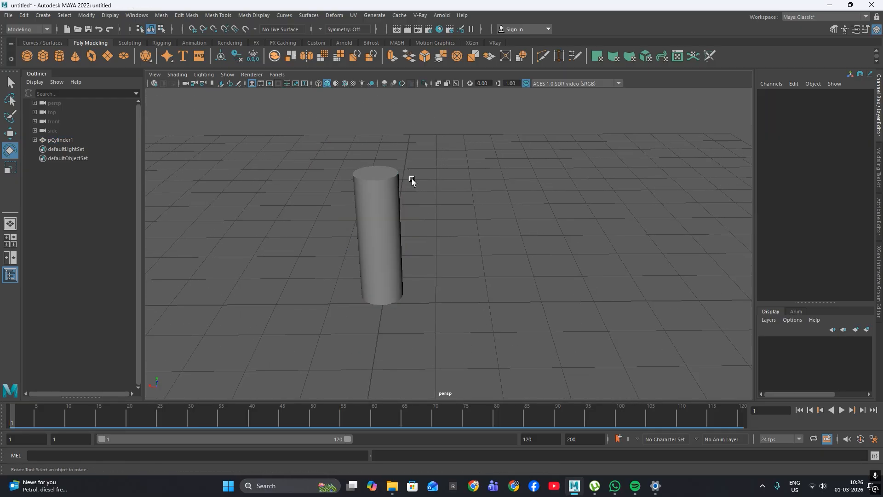
{"action": "right_click_drag", "start_coordinate": [412, 181], "coordinate": [469, 204], "text": "alt"}
{"action": "middle_click_drag", "start_coordinate": [307, 204], "coordinate": [337, 212], "text": "alt"}
{"action": "left_click_drag", "start_coordinate": [321, 128], "coordinate": [421, 183]}
{"action": "left_click_drag", "start_coordinate": [316, 110], "coordinate": [436, 187]}
{"action": "left_click_drag", "start_coordinate": [440, 119], "coordinate": [297, 189]}
{"action": "left_click_drag", "start_coordinate": [484, 224], "coordinate": [311, 265]}
{"action": "left_click_drag", "start_coordinate": [484, 293], "coordinate": [232, 362]}
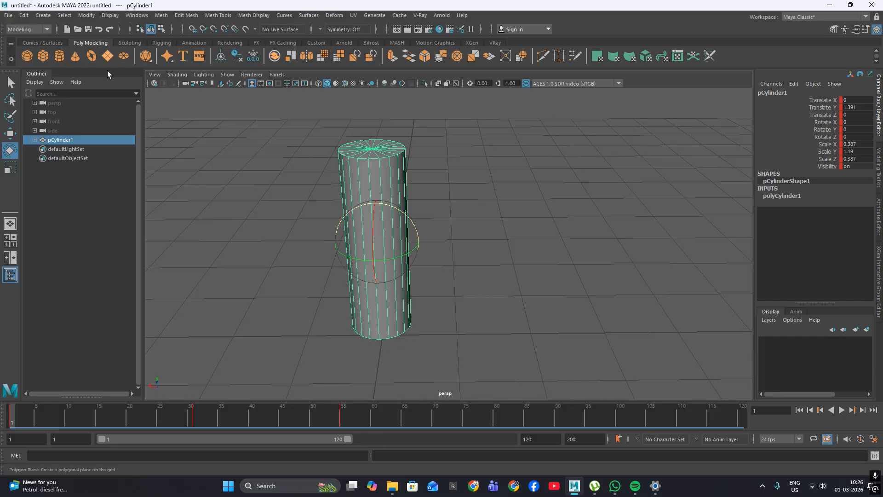
- Switch the menu set to Rigging and show the Rigging tools
{"action": "left_click", "coordinate": [13, 29]}
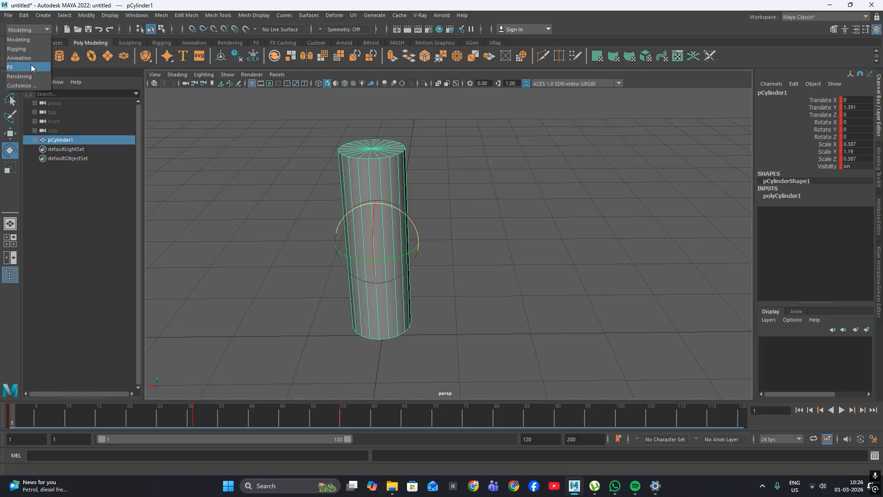
{"action": "left_click", "coordinate": [28, 30]}
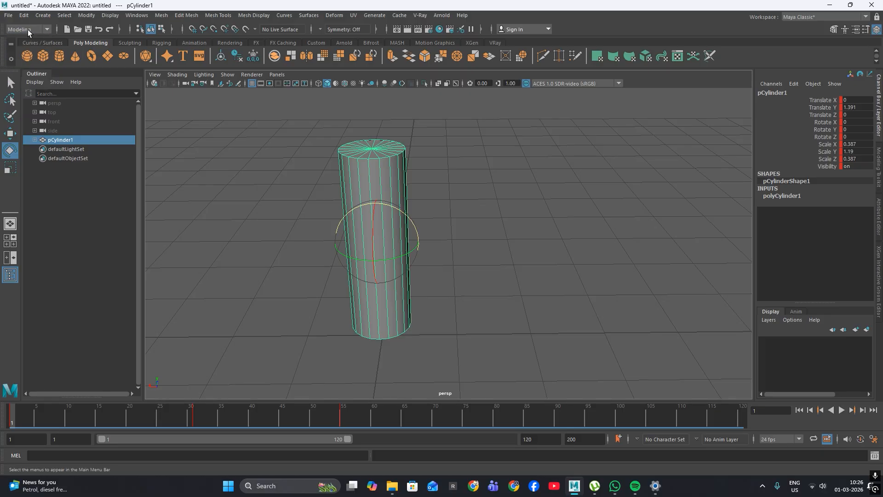
{"action": "left_click", "coordinate": [28, 30]}
{"action": "left_click", "coordinate": [31, 48]}
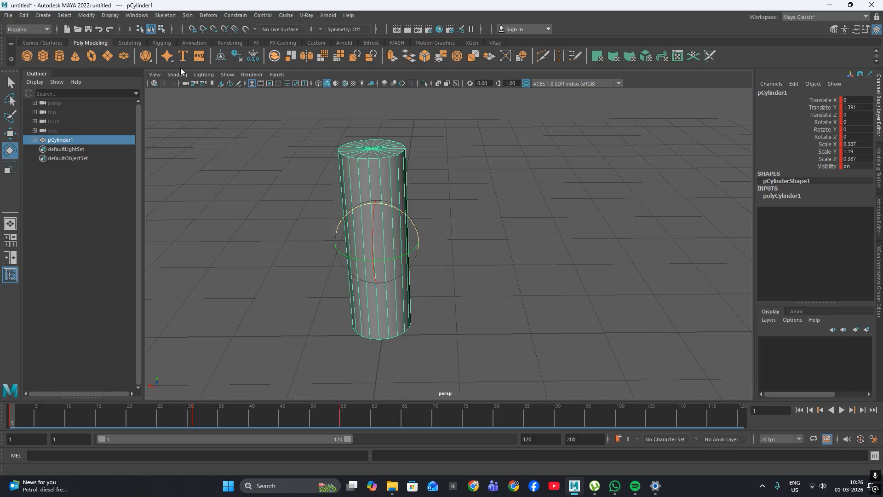
{"action": "left_click", "coordinate": [168, 42]}
- Delete the animated cylinder together with its keyframes
{"action": "left_click", "coordinate": [472, 248]}
{"action": "scroll", "coordinate": [472, 248], "scroll_direction": "down", "scroll_amount": 5}
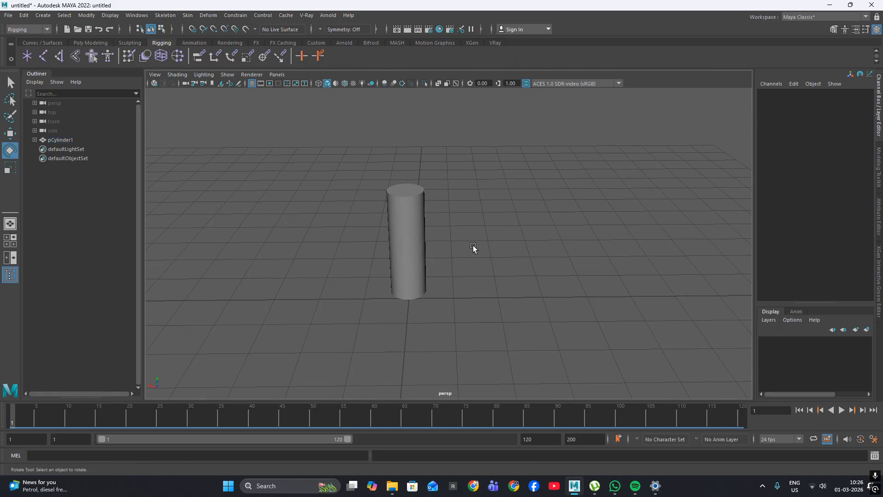
{"action": "left_click", "coordinate": [401, 204]}
{"action": "left_click_drag", "start_coordinate": [353, 422], "coordinate": [35, 419], "text": "shift"}
{"action": "key", "text": "Delete"}
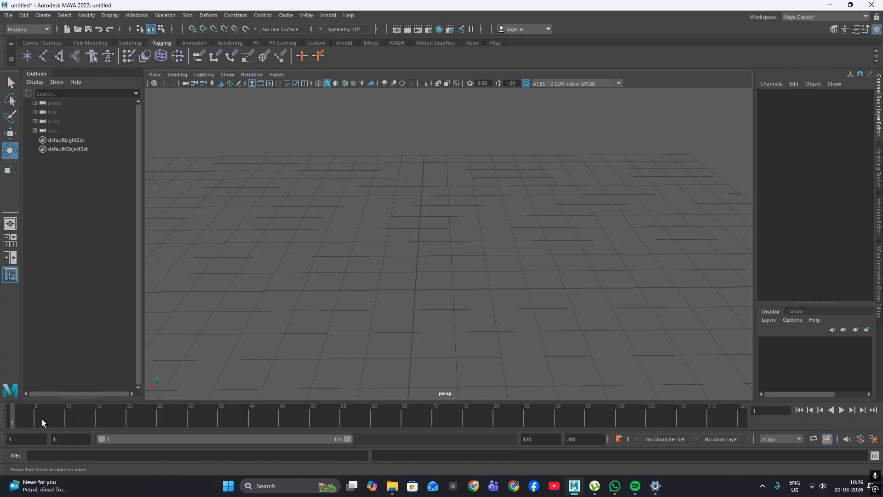
- Create a new polygon cylinder with a radius of 0.3 and a height of 2.4
{"action": "scroll", "coordinate": [392, 250], "scroll_direction": "down", "scroll_amount": 5}
{"action": "left_click", "coordinate": [91, 43]}
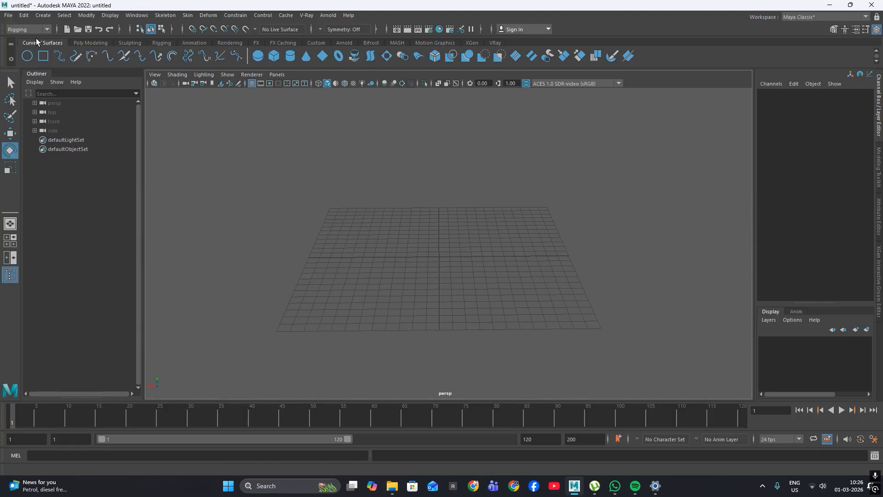
{"action": "left_click", "coordinate": [60, 56]}
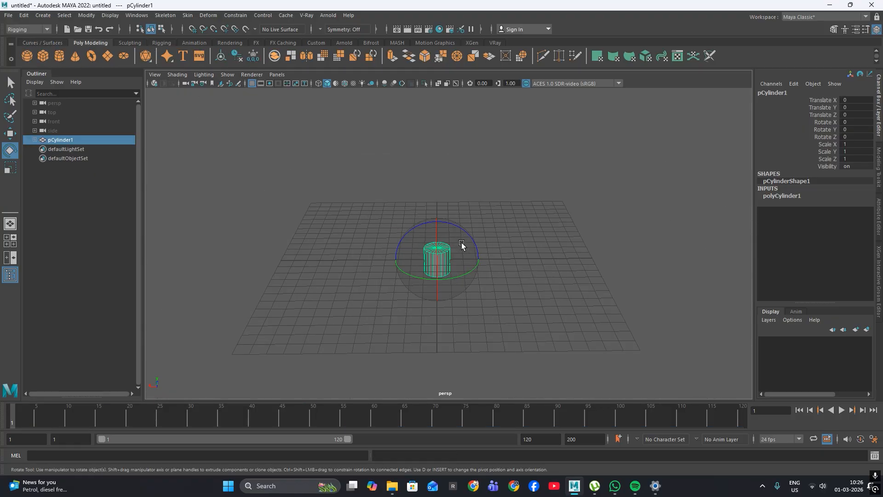
{"action": "scroll", "coordinate": [462, 242], "scroll_direction": "up", "scroll_amount": 3}
{"action": "left_click", "coordinate": [781, 195]}
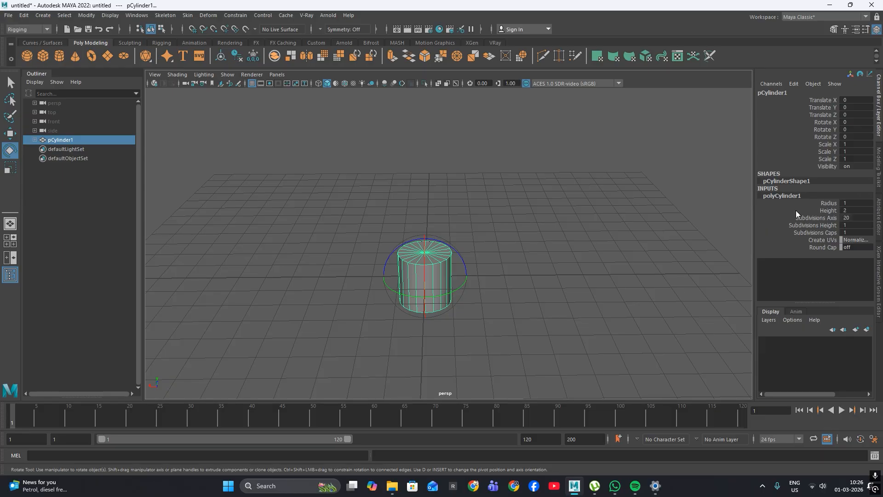
{"action": "left_click", "coordinate": [828, 203]}
{"action": "middle_click_drag", "start_coordinate": [825, 204], "coordinate": [683, 201]}
{"action": "left_click", "coordinate": [828, 210]}
{"action": "middle_click_drag", "start_coordinate": [572, 198], "coordinate": [534, 211]}
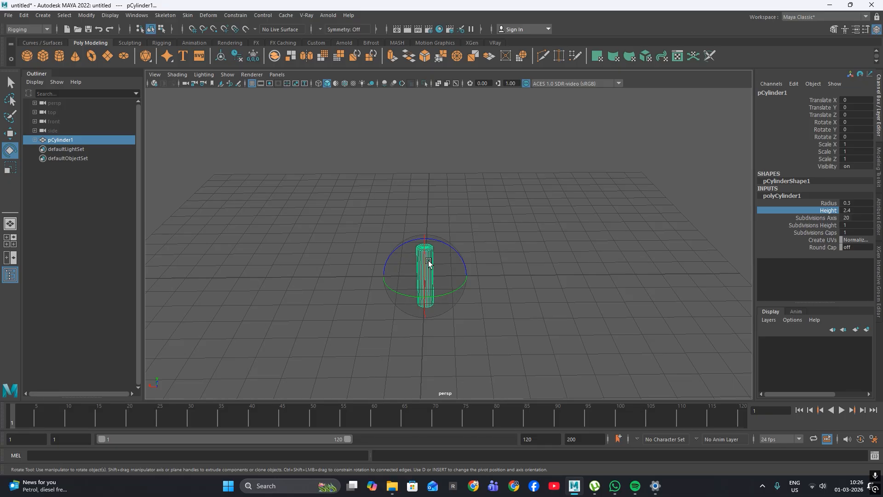
- Raise the cylinder above the grid to about 1.356 in Y
{"action": "key", "text": "w"}
{"action": "left_click_drag", "start_coordinate": [424, 237], "coordinate": [446, 248]}
{"action": "scroll", "coordinate": [445, 248], "scroll_direction": "up", "scroll_amount": 5}
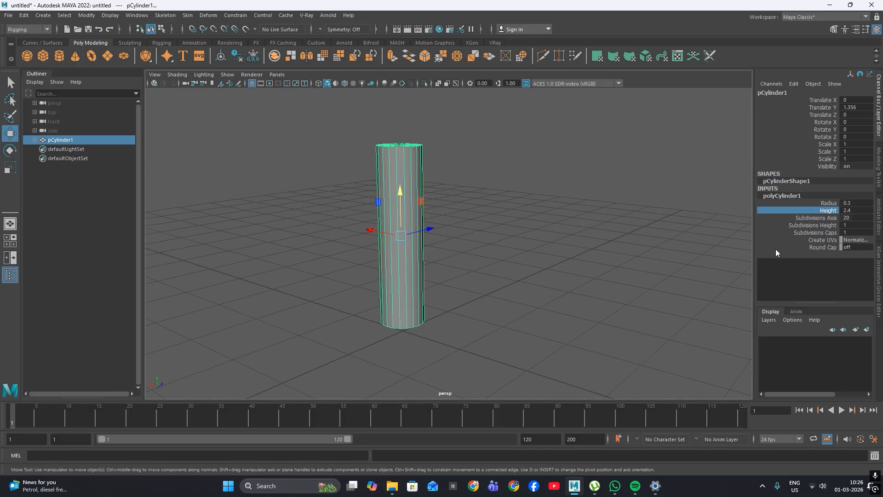
- Set the cylinder's height subdivisions to 11 and switch the viewport to wireframe display
{"action": "left_click", "coordinate": [823, 225]}
{"action": "middle_click_drag", "start_coordinate": [583, 195], "coordinate": [629, 199]}
{"action": "mouse_move", "coordinate": [471, 206]}
{"action": "left_mouse_down", "text": "alt"}
{"action": "mouse_move", "coordinate": [504, 216]}
{"action": "mouse_move", "coordinate": [481, 216]}
{"action": "mouse_move", "coordinate": [443, 274]}
{"action": "mouse_move", "coordinate": [434, 312]}
{"action": "mouse_move", "coordinate": [479, 138]}
{"action": "mouse_move", "coordinate": [467, 171]}
{"action": "left_mouse_up", "text": "alt"}
{"action": "left_click", "coordinate": [318, 83]}
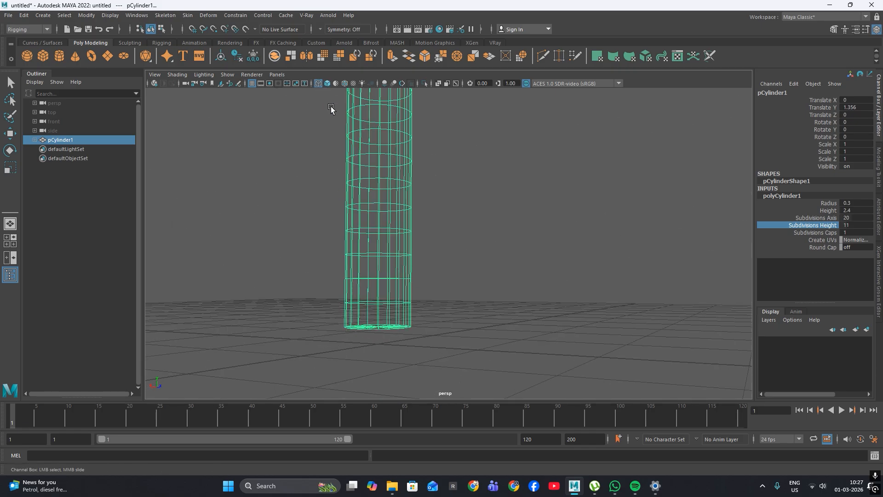
- Lower the cylinder in the left view so its base rests on the grid, at about 1.212 in Y
{"action": "mouse_move", "coordinate": [331, 110]}
{"action": "left_mouse_down", "text": "alt"}
{"action": "mouse_move", "coordinate": [508, 252]}
{"action": "mouse_move", "coordinate": [445, 262]}
{"action": "left_mouse_up", "text": "alt"}
{"action": "left_click", "coordinate": [445, 261]}
{"action": "left_click_drag", "start_coordinate": [392, 261], "coordinate": [410, 277], "text": "alt"}
{"action": "left_click", "coordinate": [413, 184]}
{"action": "right_click_drag", "start_coordinate": [408, 211], "coordinate": [463, 238], "text": "alt"}
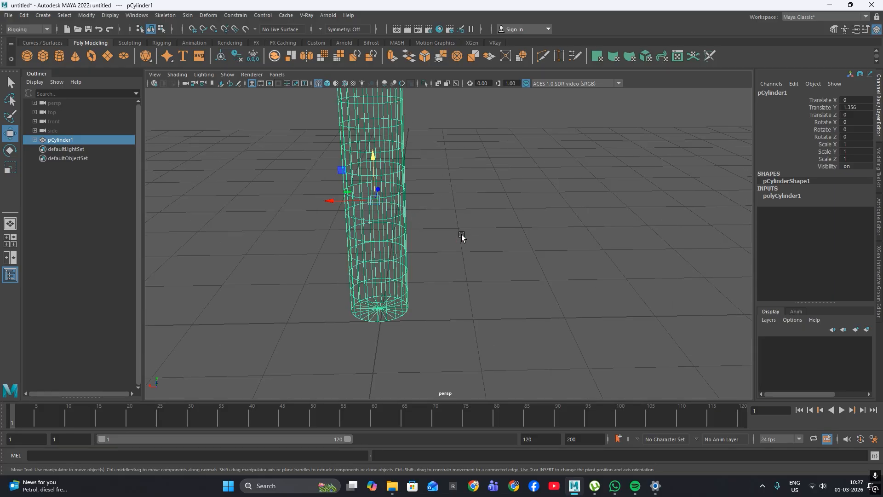
{"action": "key", "text": "space"}
{"action": "left_click_drag", "start_coordinate": [463, 236], "coordinate": [434, 219]}
{"action": "scroll", "coordinate": [435, 219], "scroll_direction": "up", "scroll_amount": 7}
{"action": "middle_click_drag", "start_coordinate": [434, 219], "coordinate": [409, 278], "text": "alt"}
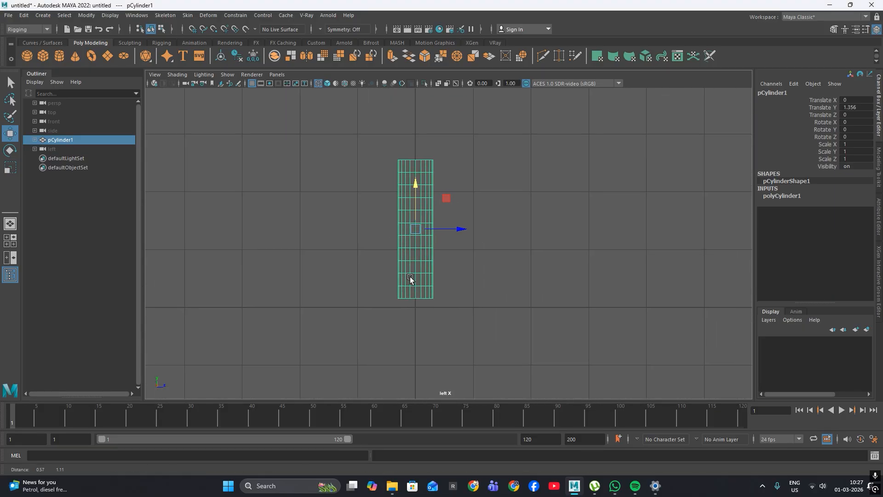
{"action": "scroll", "coordinate": [410, 278], "scroll_direction": "up", "scroll_amount": 3}
{"action": "left_click_drag", "start_coordinate": [396, 188], "coordinate": [396, 202]}
{"action": "scroll", "coordinate": [396, 203], "scroll_direction": "up", "scroll_amount": 1}
{"action": "middle_click_drag", "start_coordinate": [445, 266], "coordinate": [456, 211], "text": "alt"}
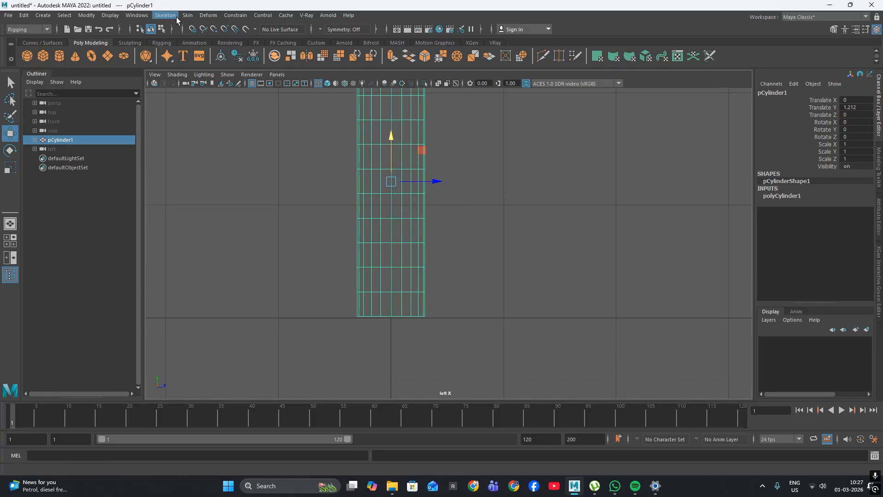
- Create a freehand chain of eleven joints winding around the cylinder in the left view with the Joint Tool
{"action": "left_click", "coordinate": [167, 16]}
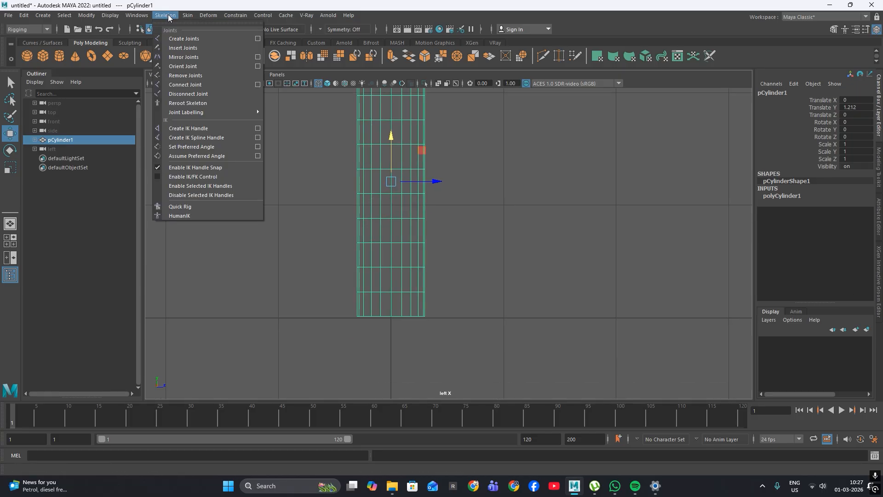
{"action": "left_click", "coordinate": [183, 40]}
{"action": "scroll", "coordinate": [407, 198], "scroll_direction": "down", "scroll_amount": 5}
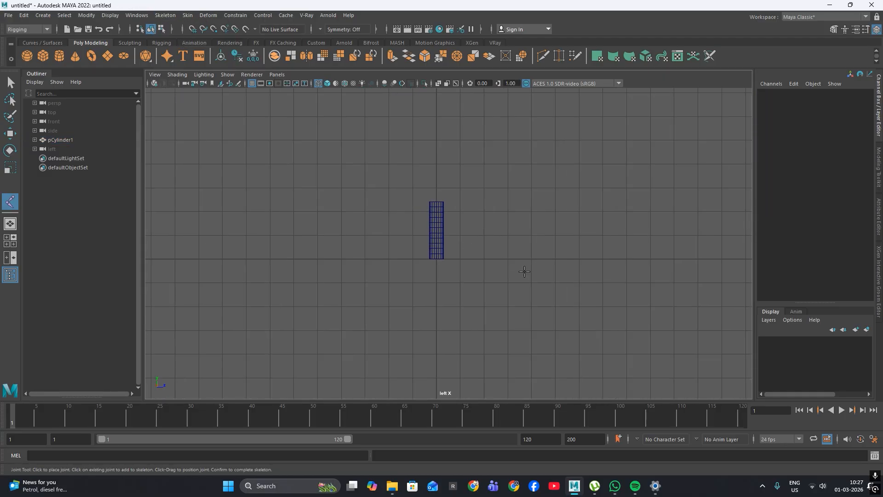
{"action": "left_click", "coordinate": [334, 337]}
{"action": "left_click", "coordinate": [472, 307]}
{"action": "left_click", "coordinate": [544, 222]}
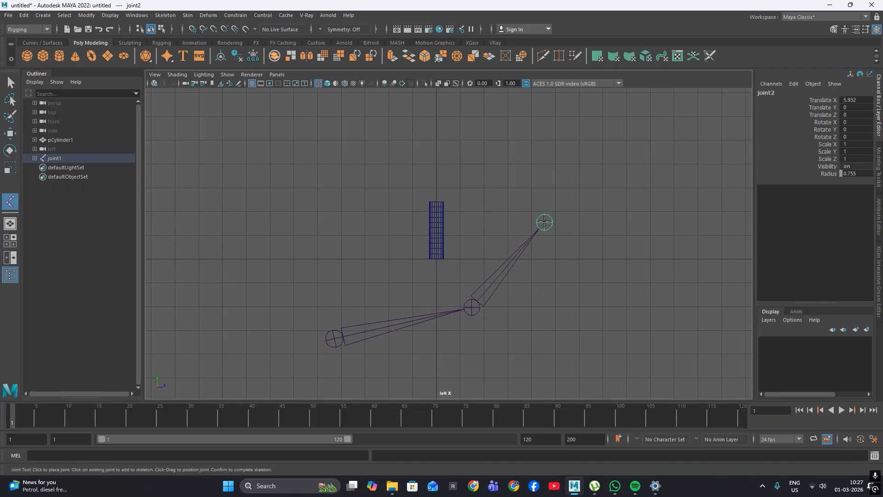
{"action": "left_click", "coordinate": [558, 151]}
{"action": "left_click", "coordinate": [646, 153]}
{"action": "left_click", "coordinate": [637, 296]}
{"action": "left_click", "coordinate": [513, 363]}
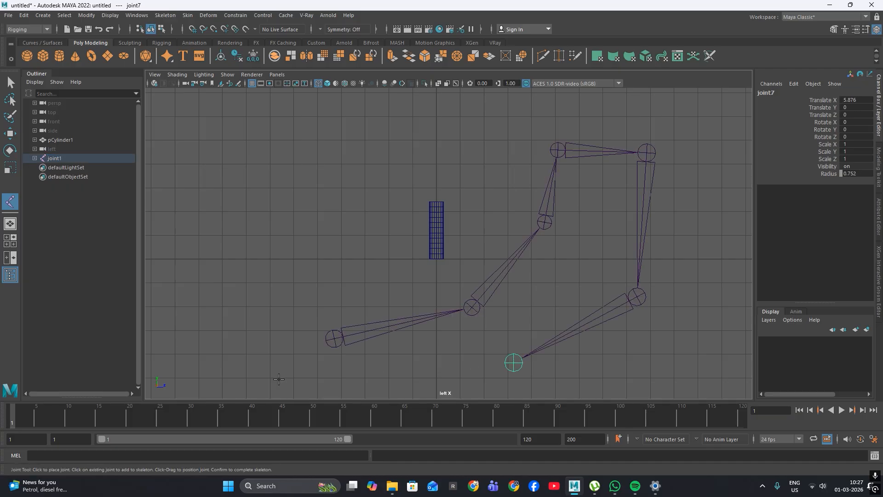
{"action": "left_click", "coordinate": [277, 379]}
{"action": "left_click", "coordinate": [193, 283]}
{"action": "left_click", "coordinate": [329, 253]}
{"action": "left_click", "coordinate": [391, 285]}
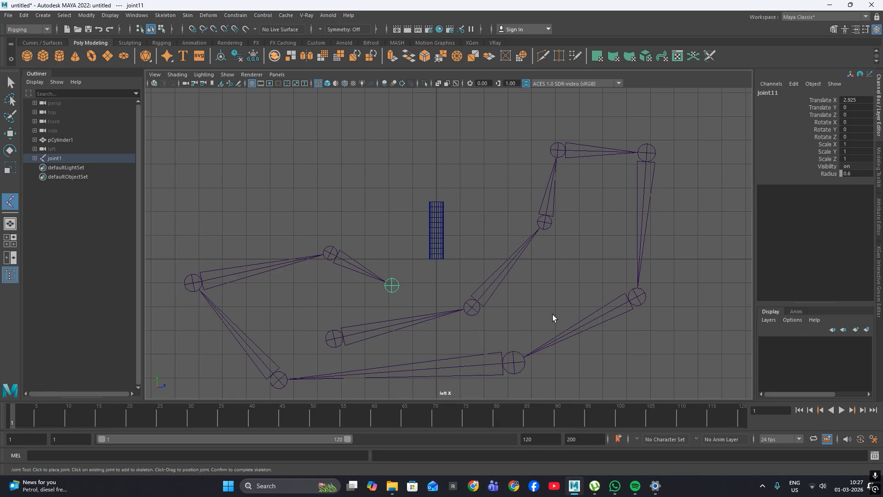
- Undo the last two joints, complete the chain in the perspective view and activate the Move tool
{"action": "key", "text": "ctrl+z"}
{"action": "key", "text": "ctrl+z"}
{"action": "key", "text": "space"}
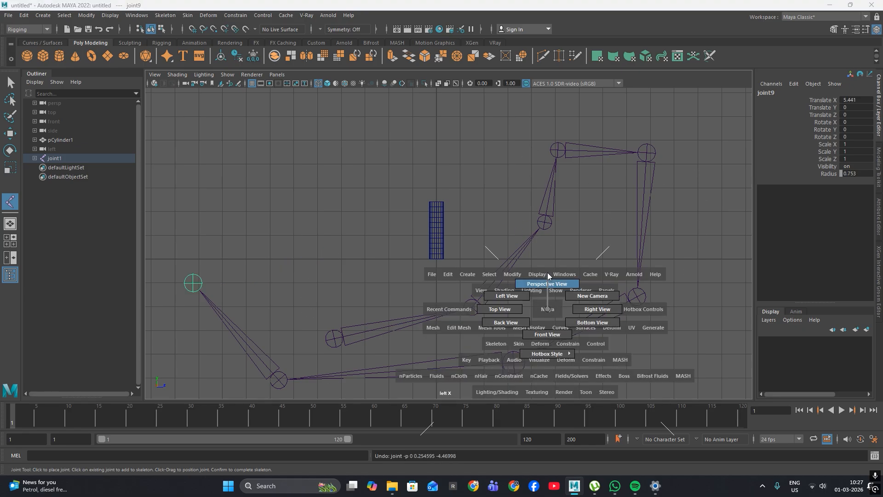
{"action": "left_click_drag", "start_coordinate": [548, 309], "coordinate": [548, 273]}
{"action": "left_click_drag", "start_coordinate": [442, 261], "coordinate": [508, 219], "text": "alt"}
{"action": "scroll", "coordinate": [515, 280], "scroll_direction": "down", "scroll_amount": 7}
{"action": "key", "text": "Return"}
{"action": "key", "text": "w"}
- Try moving part of the joint chain and undo the move
{"action": "left_click", "coordinate": [534, 278]}
{"action": "left_click", "coordinate": [581, 208]}
{"action": "left_click_drag", "start_coordinate": [567, 207], "coordinate": [614, 220]}
{"action": "key", "text": "ctrl+z"}
- Select the root joint to examine which part of the chain it controls
{"action": "left_click_drag", "start_coordinate": [392, 243], "coordinate": [441, 257], "text": "alt"}
{"action": "left_click", "coordinate": [503, 241]}
{"action": "scroll", "coordinate": [405, 257], "scroll_direction": "up", "scroll_amount": 4}
{"action": "scroll", "coordinate": [376, 236], "scroll_direction": "down", "scroll_amount": 4}
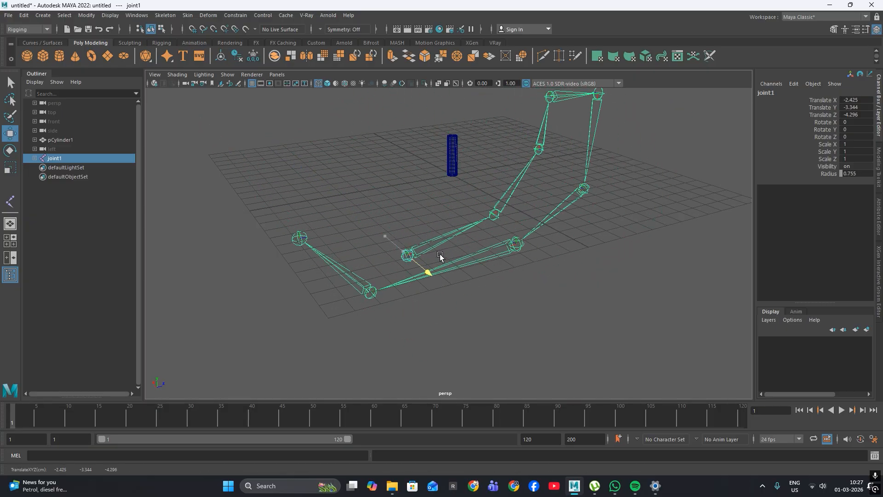
{"action": "scroll", "coordinate": [407, 256], "scroll_direction": "up", "scroll_amount": 8}
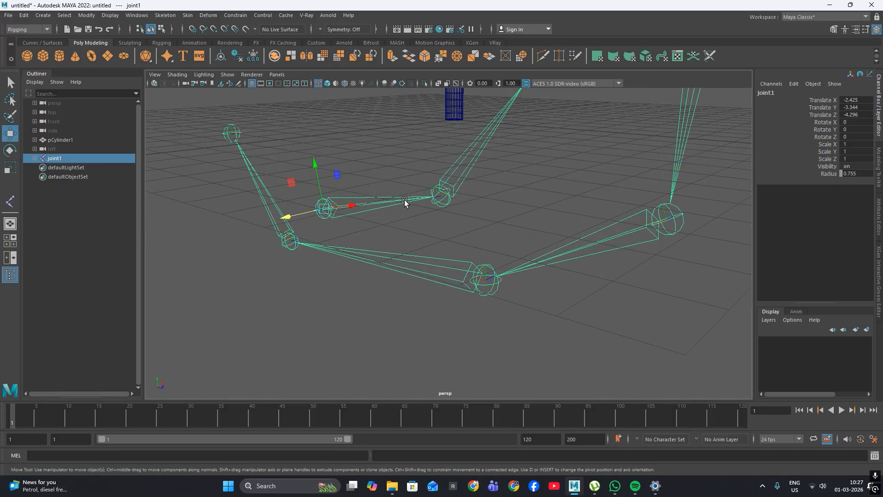
- Move the second joint of the chain to about 3.804 in X, 2.856 in Y and -4.862 in Z
{"action": "left_click_drag", "start_coordinate": [426, 194], "coordinate": [407, 220], "text": "alt"}
{"action": "left_click", "coordinate": [439, 223]}
{"action": "scroll", "coordinate": [425, 226], "scroll_direction": "down", "scroll_amount": 5}
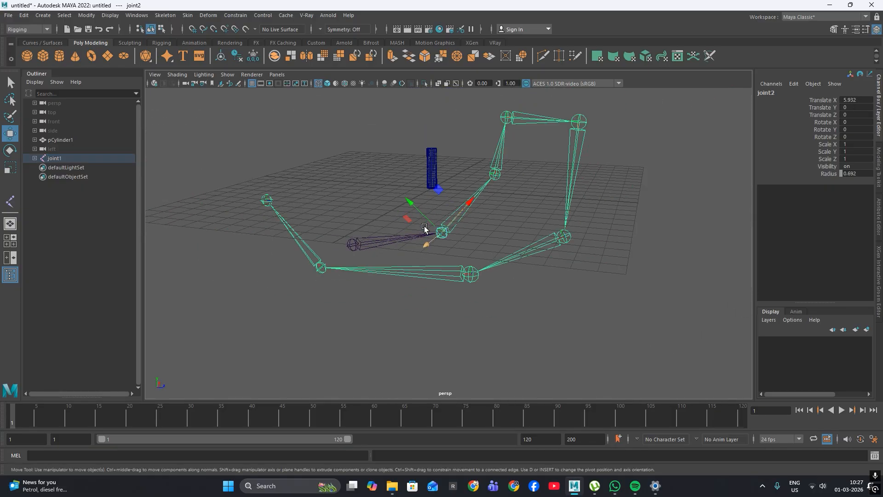
{"action": "left_click_drag", "start_coordinate": [325, 286], "coordinate": [362, 274], "text": "alt"}
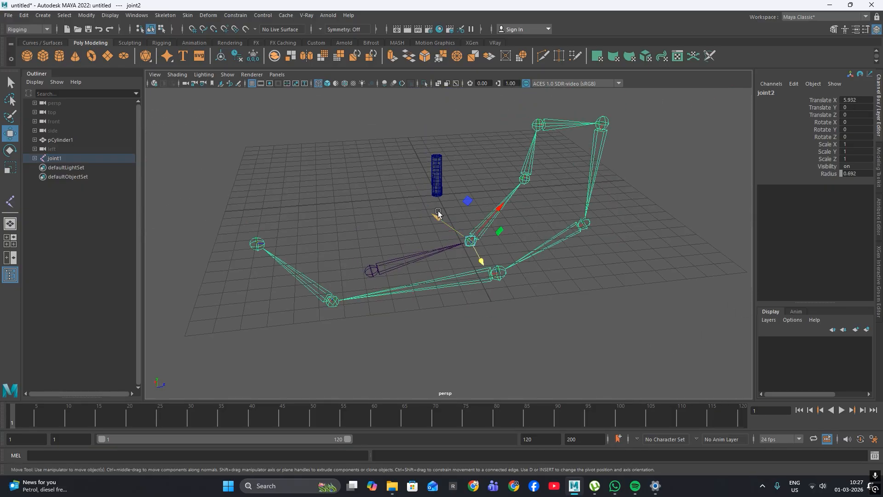
{"action": "left_click_drag", "start_coordinate": [437, 214], "coordinate": [478, 276]}
{"action": "left_click_drag", "start_coordinate": [533, 226], "coordinate": [466, 304]}
{"action": "mouse_move", "coordinate": [490, 234]}
{"action": "left_mouse_down", "text": "alt"}
{"action": "mouse_move", "coordinate": [400, 216]}
{"action": "mouse_move", "coordinate": [426, 247]}
{"action": "mouse_move", "coordinate": [420, 169]}
{"action": "mouse_move", "coordinate": [506, 291]}
{"action": "mouse_move", "coordinate": [480, 241]}
{"action": "left_mouse_up", "text": "alt"}
- Shift the fourth joint of the chain sideways to about -2.291 in Z
{"action": "left_click", "coordinate": [418, 166]}
{"action": "left_click", "coordinate": [480, 171]}
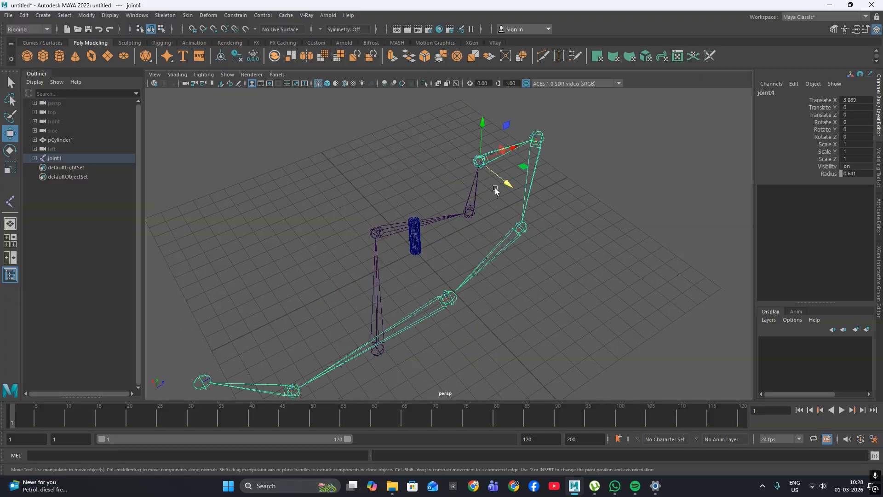
{"action": "left_click_drag", "start_coordinate": [506, 184], "coordinate": [442, 158]}
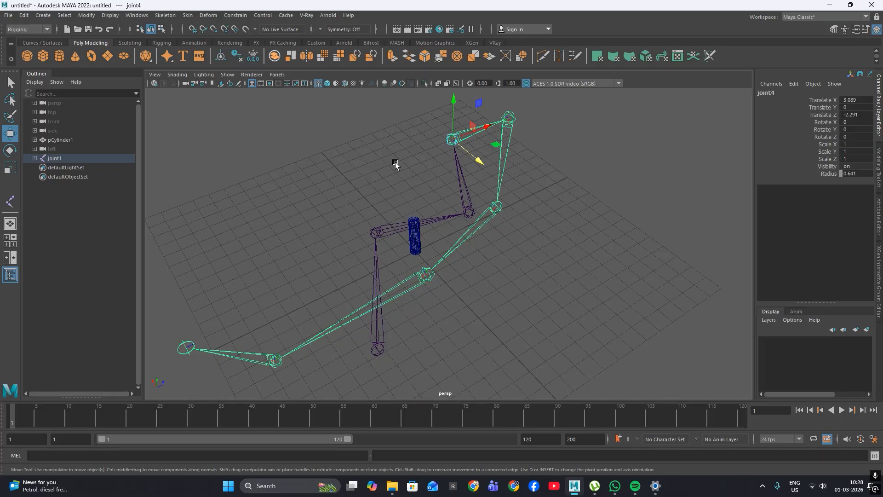
{"action": "scroll", "coordinate": [396, 166], "scroll_direction": "down", "scroll_amount": 5}
{"action": "left_click_drag", "start_coordinate": [504, 249], "coordinate": [559, 262], "text": "alt"}
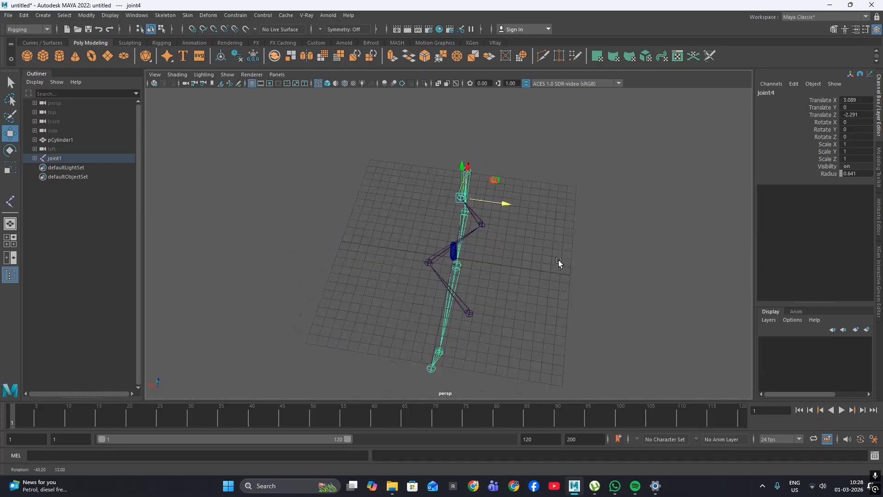
- Select the root joint and the second joint alternately to compare which joints each one controls
{"action": "scroll", "coordinate": [570, 250], "scroll_direction": "up", "scroll_amount": 6}
{"action": "left_click", "coordinate": [466, 262]}
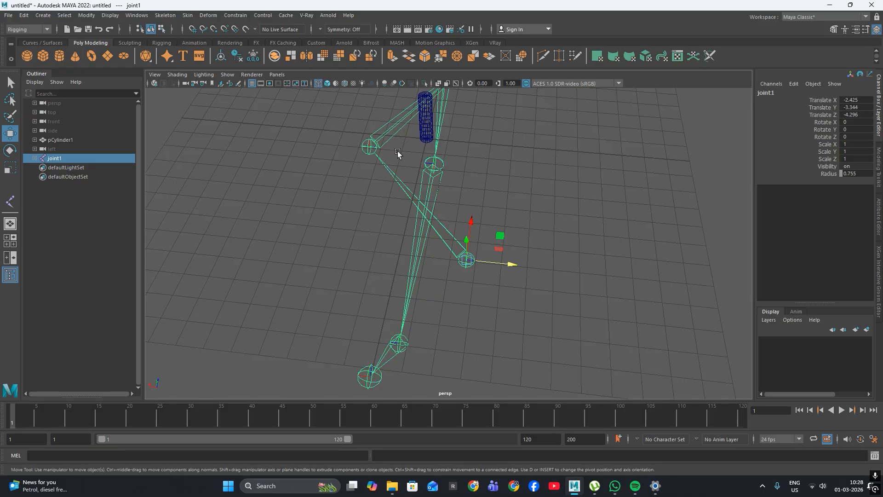
{"action": "left_click", "coordinate": [369, 147]}
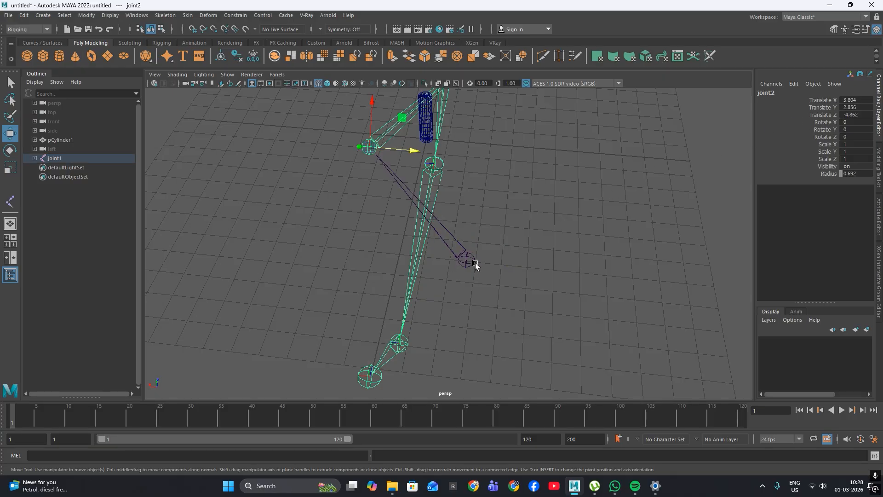
{"action": "left_click", "coordinate": [474, 263]}
{"action": "left_click", "coordinate": [365, 147]}
- Freeze the transformations of the root joint
{"action": "left_click_drag", "start_coordinate": [439, 238], "coordinate": [469, 223], "text": "alt"}
{"action": "left_click", "coordinate": [493, 222]}
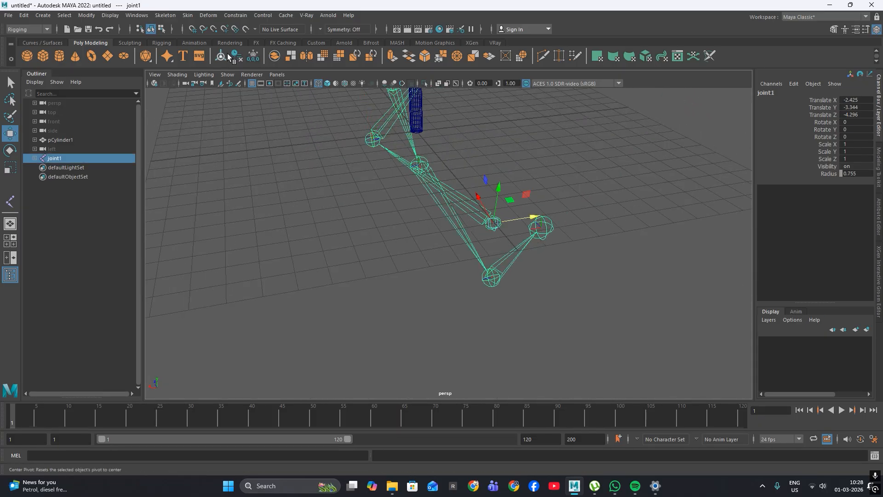
{"action": "left_click", "coordinate": [256, 56]}
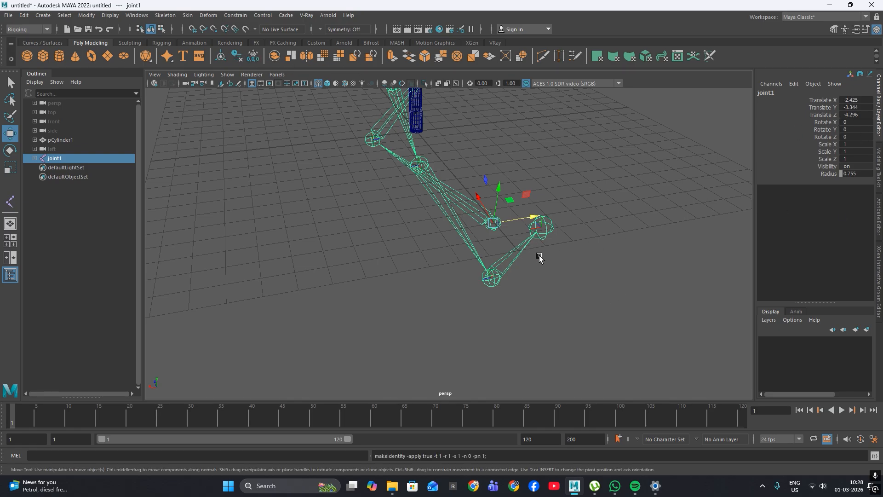
- Key the root joint at frame 1, and key it at frame 16 moved to about Y -1.343 and Z 4.503
{"action": "mouse_move", "coordinate": [539, 257]}
{"action": "left_mouse_down", "text": "alt"}
{"action": "mouse_move", "coordinate": [412, 242]}
{"action": "mouse_move", "coordinate": [292, 283]}
{"action": "mouse_move", "coordinate": [413, 243]}
{"action": "mouse_move", "coordinate": [552, 250]}
{"action": "left_mouse_up", "text": "alt"}
{"action": "key", "text": "s"}
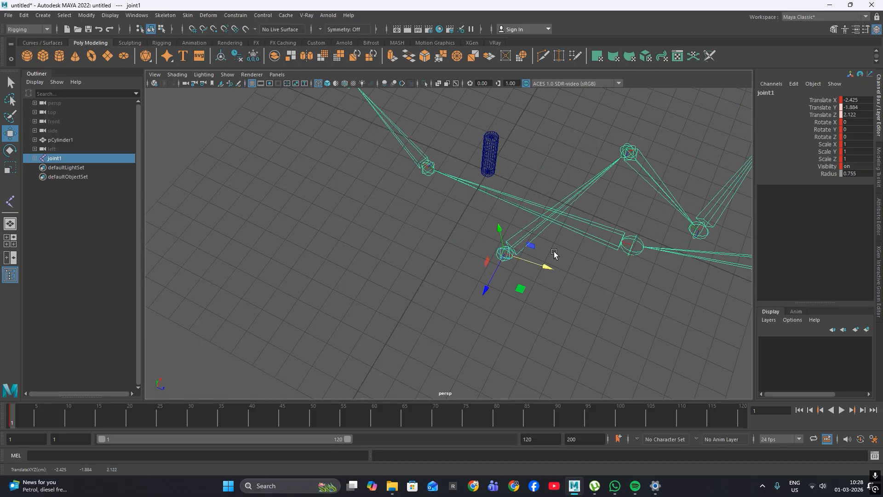
{"action": "left_click_drag", "start_coordinate": [90, 416], "coordinate": [103, 416]}
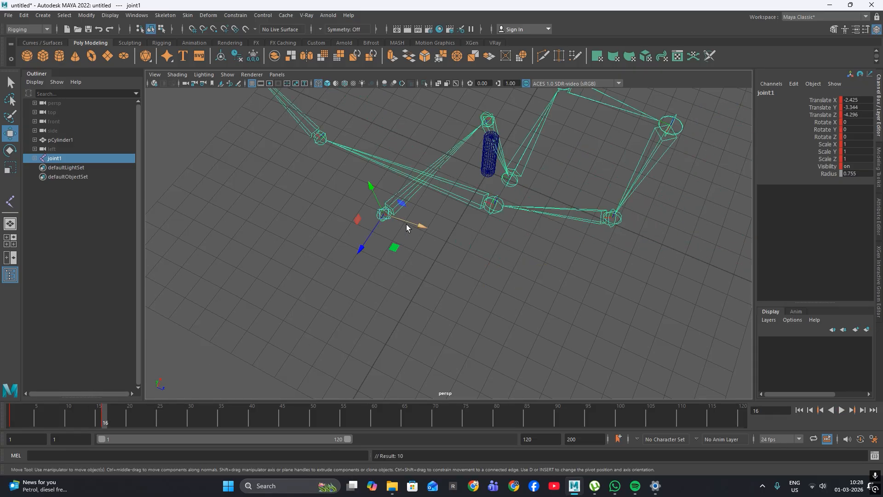
{"action": "left_click_drag", "start_coordinate": [406, 224], "coordinate": [594, 261]}
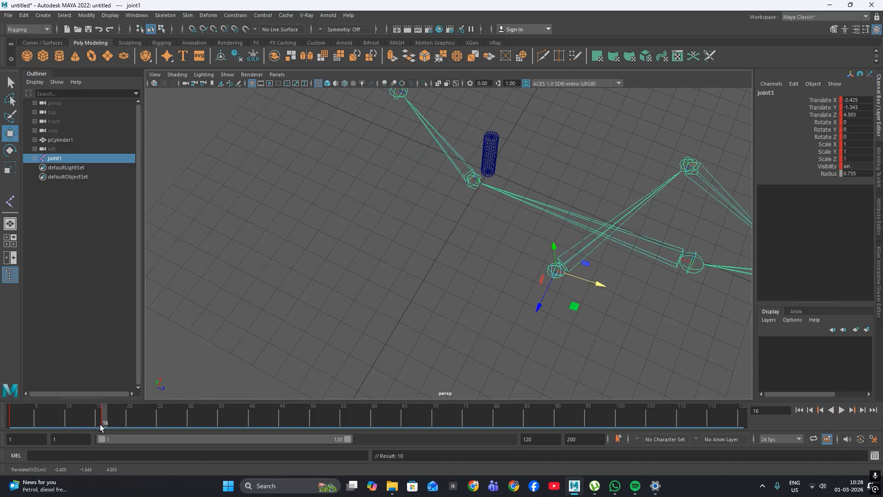
- Play back the root joint's animation, return to frame 1 and play it again
{"action": "left_click", "coordinate": [841, 410]}
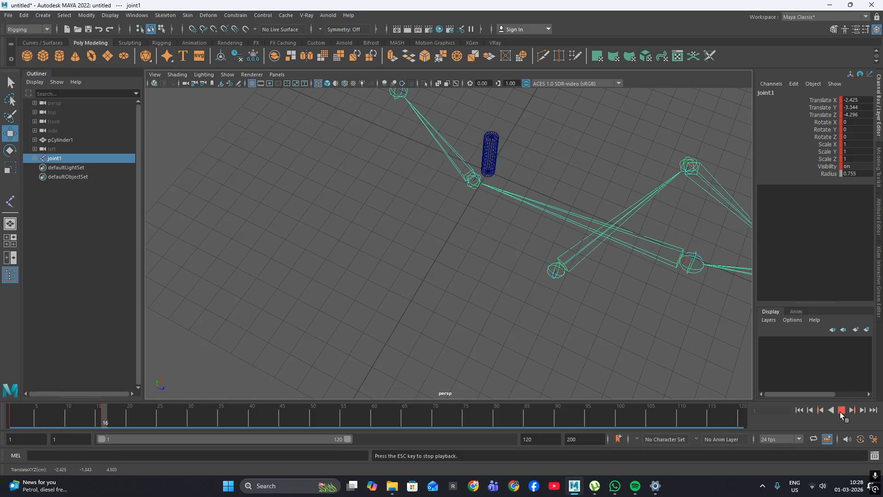
{"action": "left_click", "coordinate": [841, 410]}
{"action": "left_click_drag", "start_coordinate": [505, 299], "coordinate": [376, 235], "text": "alt"}
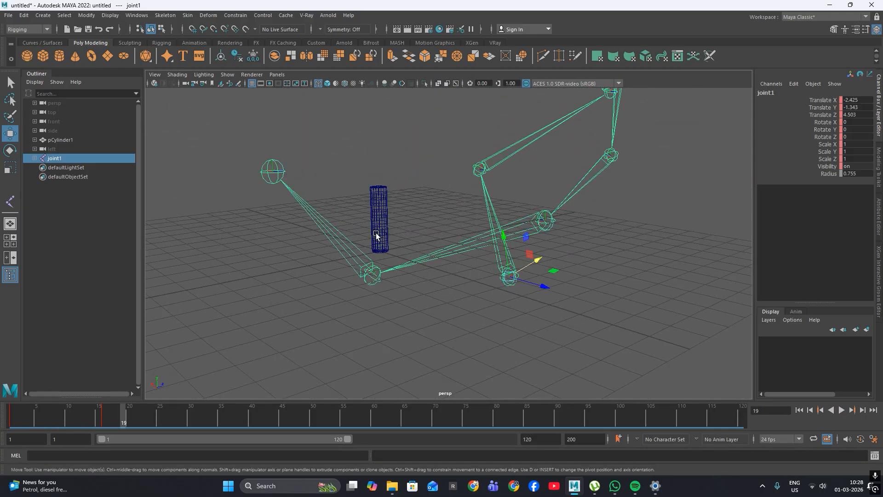
{"action": "left_click_drag", "start_coordinate": [72, 411], "coordinate": [11, 423]}
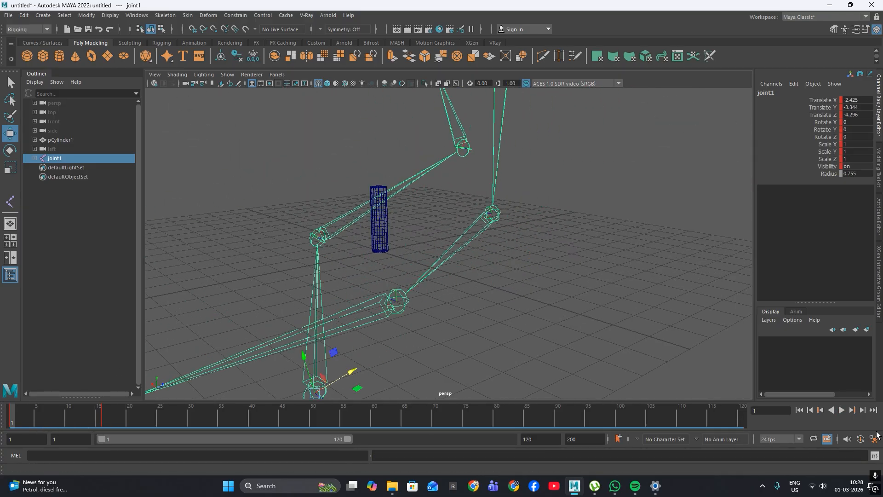
{"action": "left_click", "coordinate": [840, 410]}
{"action": "left_click", "coordinate": [840, 410]}
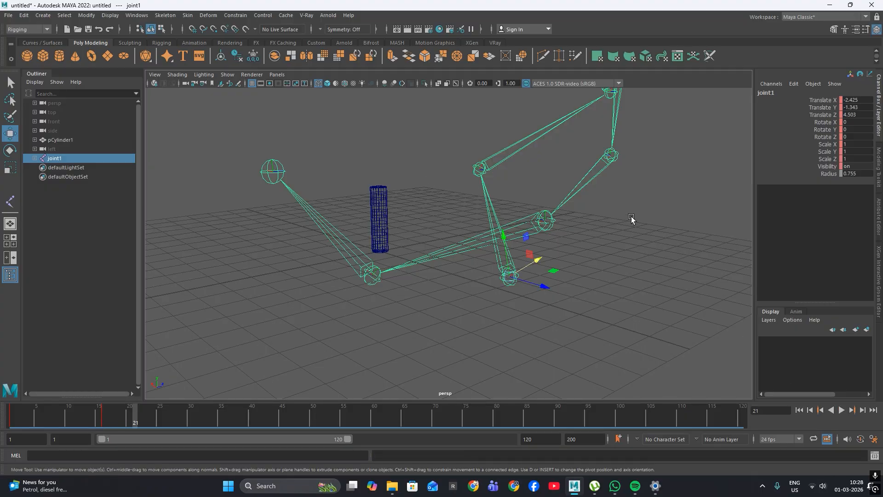
- Examine the chain from several angles around the cylinder and select its end joint
{"action": "left_click_drag", "start_coordinate": [664, 223], "coordinate": [400, 168], "text": "alt"}
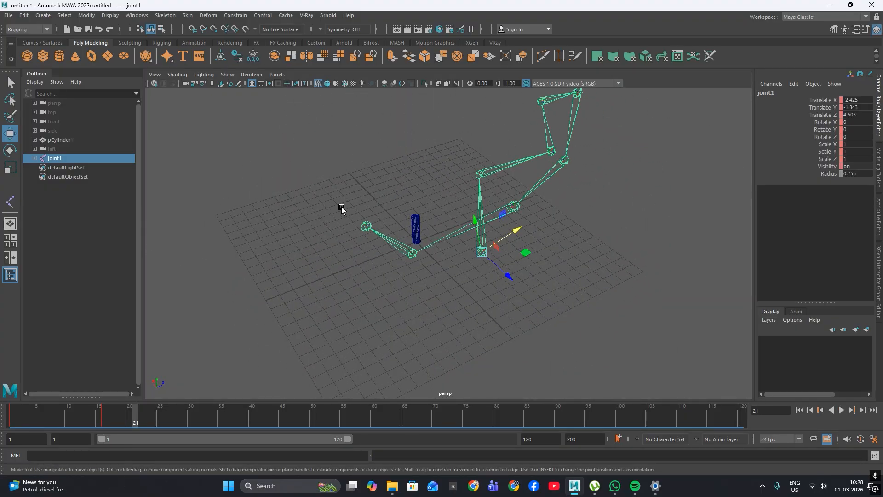
{"action": "left_click_drag", "start_coordinate": [341, 210], "coordinate": [496, 274], "text": "alt"}
{"action": "left_click_drag", "start_coordinate": [572, 162], "coordinate": [308, 295]}
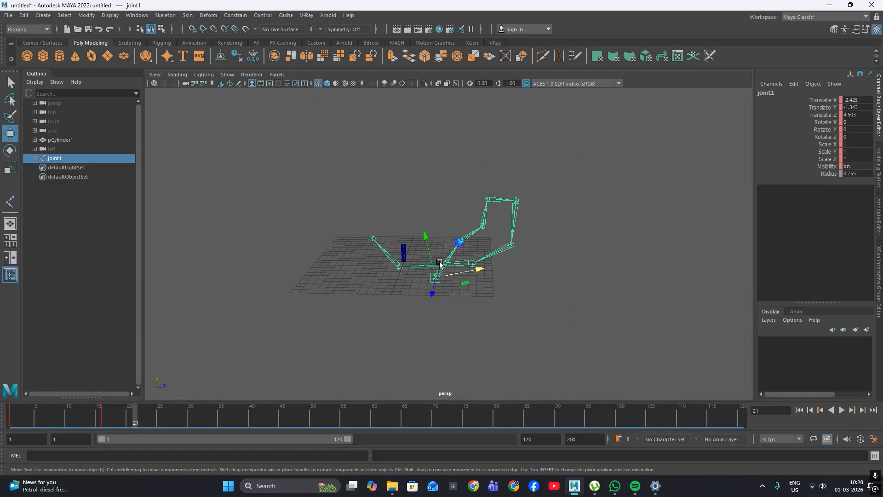
{"action": "scroll", "coordinate": [491, 266], "scroll_direction": "up", "scroll_amount": 5}
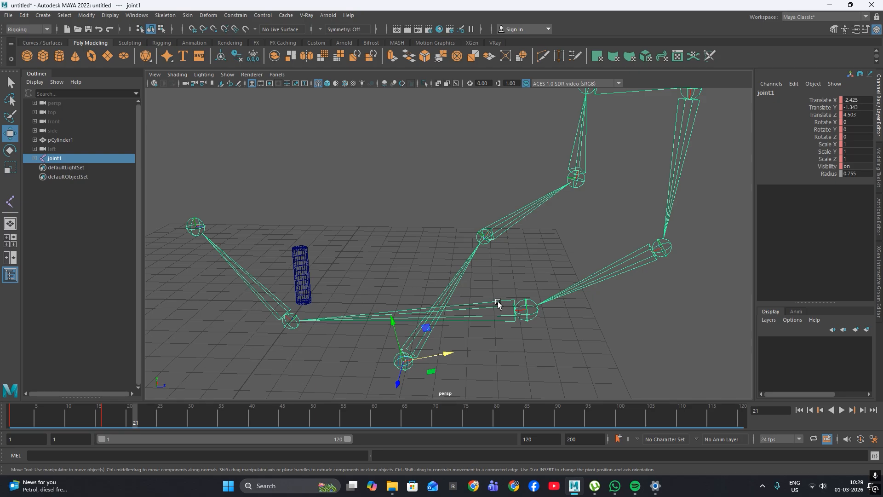
{"action": "middle_click_drag", "start_coordinate": [275, 303], "coordinate": [432, 305], "text": "alt"}
{"action": "scroll", "coordinate": [368, 188], "scroll_direction": "up", "scroll_amount": 3}
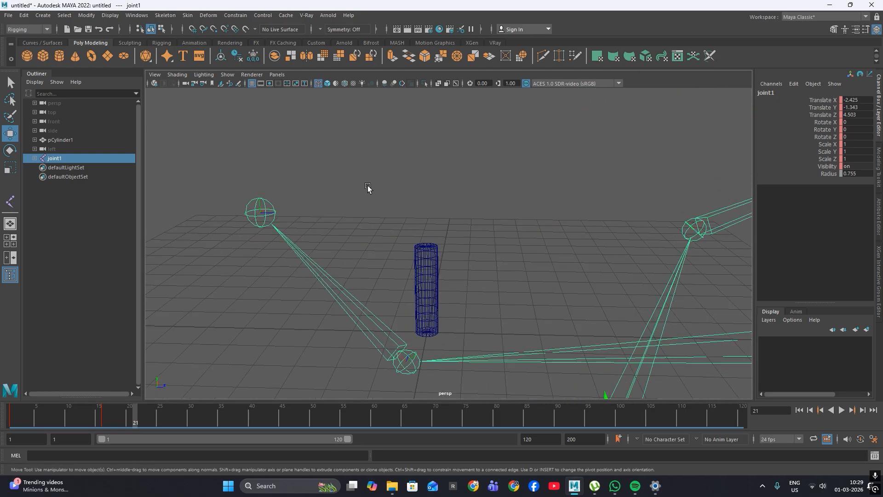
{"action": "left_click", "coordinate": [346, 207]}
{"action": "middle_click_drag", "start_coordinate": [315, 242], "coordinate": [372, 239], "text": "alt"}
{"action": "scroll", "coordinate": [372, 239], "scroll_direction": "up", "scroll_amount": 1}
{"action": "scroll", "coordinate": [372, 238], "scroll_direction": "up", "scroll_amount": 2}
{"action": "left_click", "coordinate": [201, 200]}
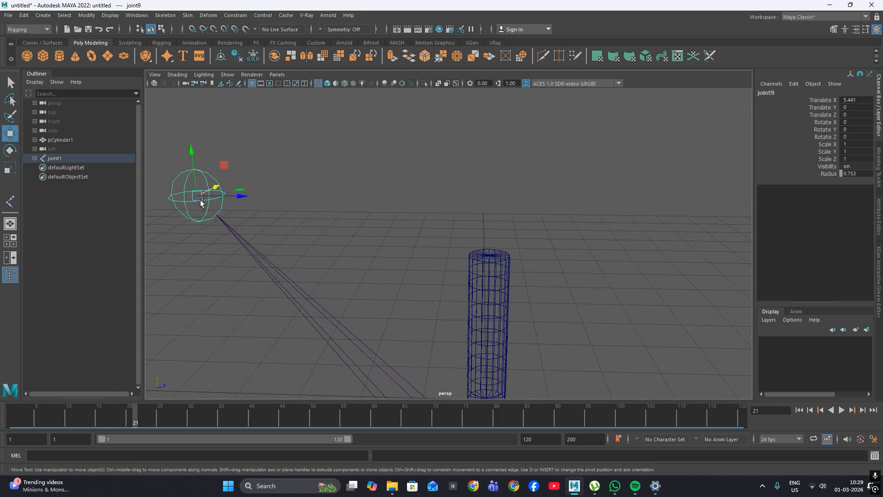
- Inspect the end joint and the joint before it up close to compare their joint and bone shapes
{"action": "middle_click_drag", "start_coordinate": [295, 248], "coordinate": [561, 283], "text": "alt"}
{"action": "scroll", "coordinate": [355, 262], "scroll_direction": "up", "scroll_amount": 2}
{"action": "left_click", "coordinate": [355, 263]}
{"action": "scroll", "coordinate": [472, 310], "scroll_direction": "down", "scroll_amount": 4}
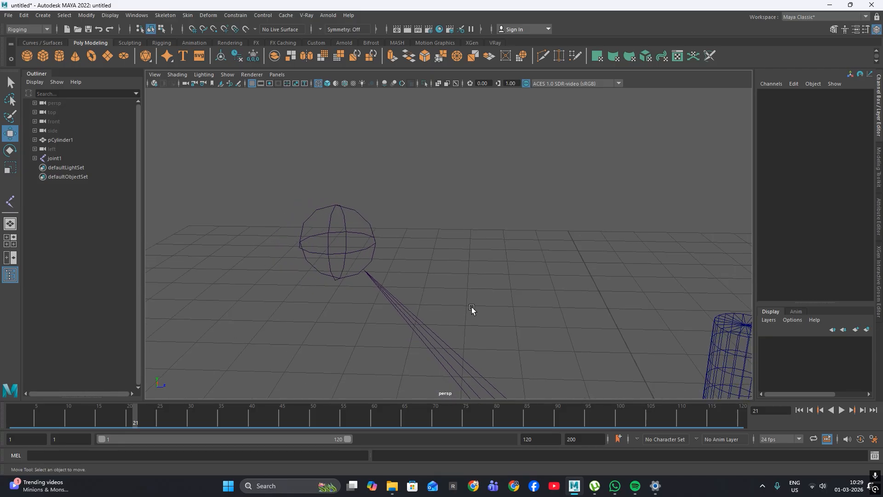
{"action": "middle_click_drag", "start_coordinate": [455, 287], "coordinate": [349, 150], "text": "alt"}
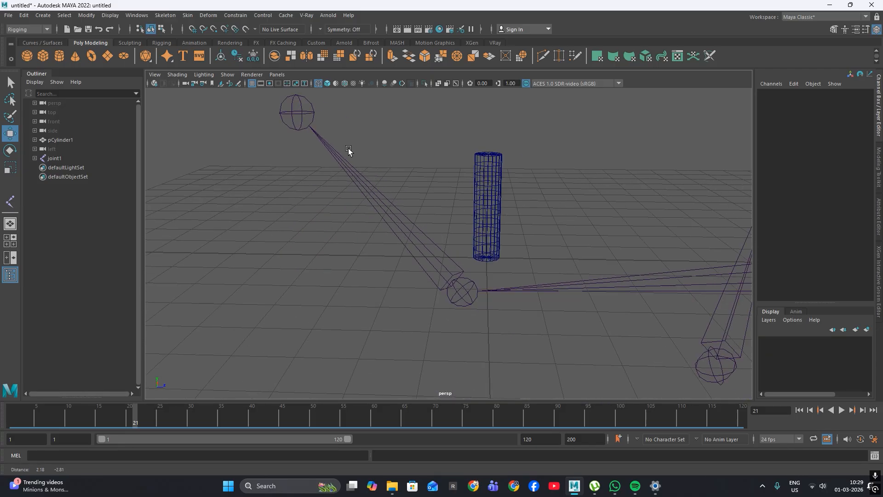
{"action": "left_click", "coordinate": [300, 114]}
{"action": "left_click", "coordinate": [442, 268]}
{"action": "scroll", "coordinate": [475, 302], "scroll_direction": "up", "scroll_amount": 3}
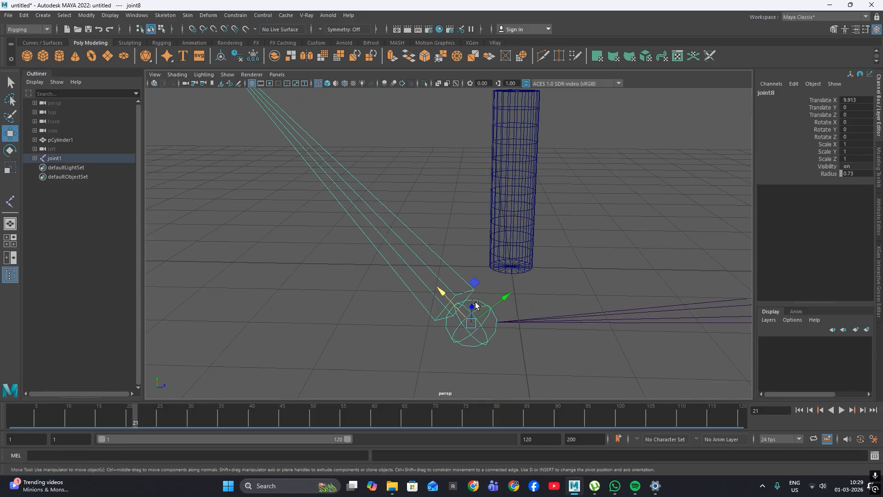
- Select the whole joint chain around the cylinder and delete it
{"action": "middle_click_drag", "start_coordinate": [475, 304], "coordinate": [428, 185], "text": "alt"}
{"action": "scroll", "coordinate": [429, 194], "scroll_direction": "up", "scroll_amount": 2}
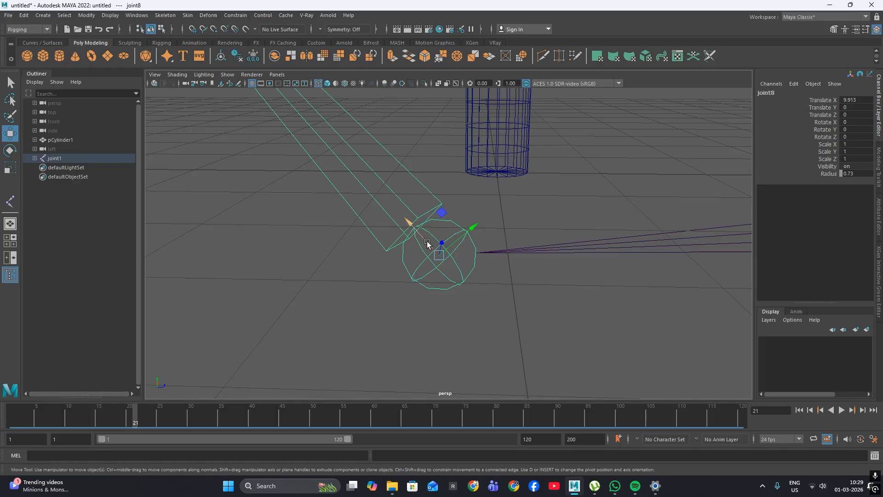
{"action": "left_click_drag", "start_coordinate": [429, 246], "coordinate": [524, 289], "text": "alt"}
{"action": "left_click", "coordinate": [531, 248]}
{"action": "scroll", "coordinate": [534, 248], "scroll_direction": "down", "scroll_amount": 5}
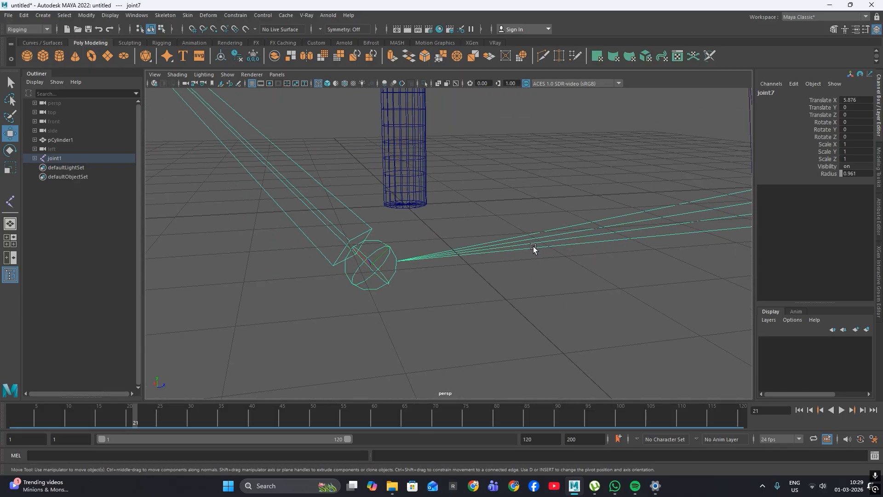
{"action": "left_click_drag", "start_coordinate": [533, 249], "coordinate": [552, 270], "text": "alt"}
{"action": "scroll", "coordinate": [546, 266], "scroll_direction": "down", "scroll_amount": 3}
{"action": "left_click_drag", "start_coordinate": [607, 145], "coordinate": [473, 280]}
{"action": "key", "text": "Delete"}
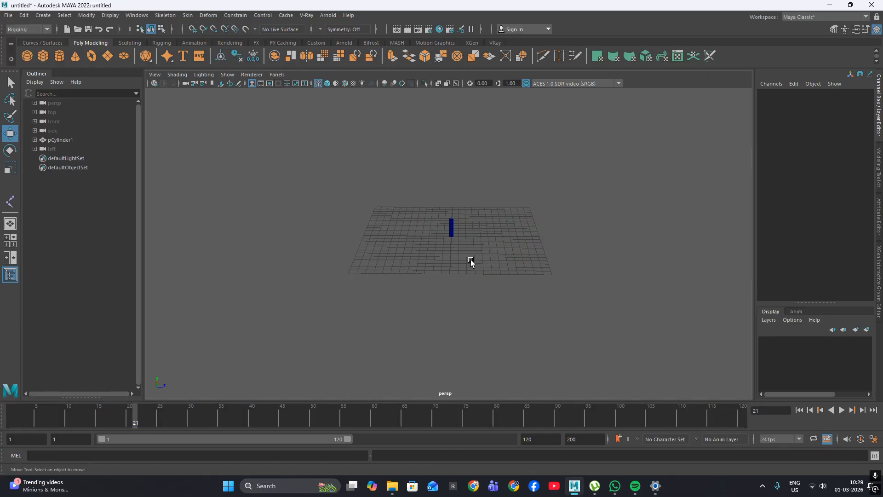
- Switch to the left orthographic view and frame the cylinder
{"action": "scroll", "coordinate": [471, 261], "scroll_direction": "up", "scroll_amount": 8}
{"action": "middle_click_drag", "start_coordinate": [498, 189], "coordinate": [476, 250], "text": "alt"}
{"action": "scroll", "coordinate": [473, 276], "scroll_direction": "up", "scroll_amount": 4}
{"action": "middle_click_drag", "start_coordinate": [435, 126], "coordinate": [465, 245], "text": "alt"}
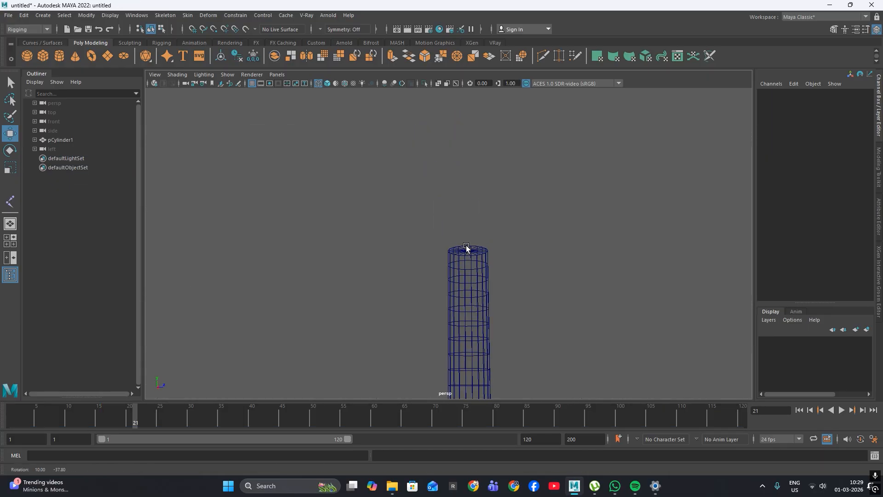
{"action": "key", "text": "space"}
{"action": "left_click_drag", "start_coordinate": [468, 271], "coordinate": [443, 259]}
{"action": "scroll", "coordinate": [442, 259], "scroll_direction": "up", "scroll_amount": 4}
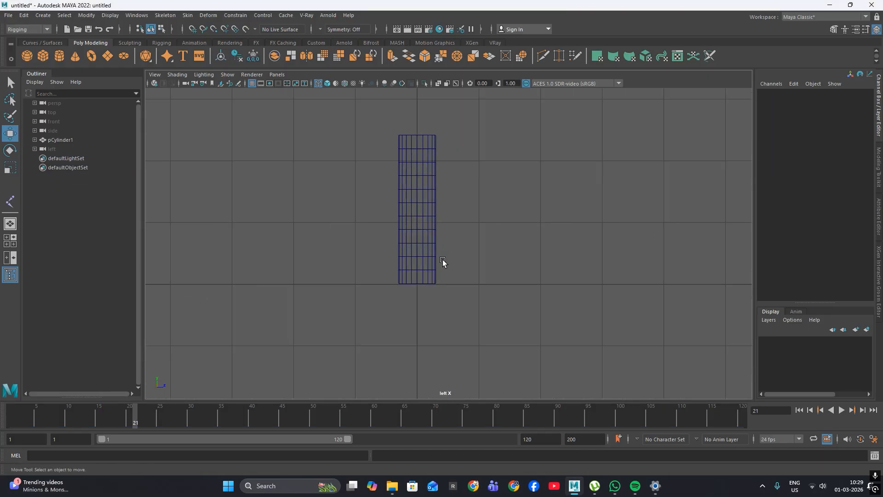
{"action": "scroll", "coordinate": [442, 259], "scroll_direction": "down", "scroll_amount": 3}
{"action": "scroll", "coordinate": [442, 259], "scroll_direction": "up", "scroll_amount": 5}
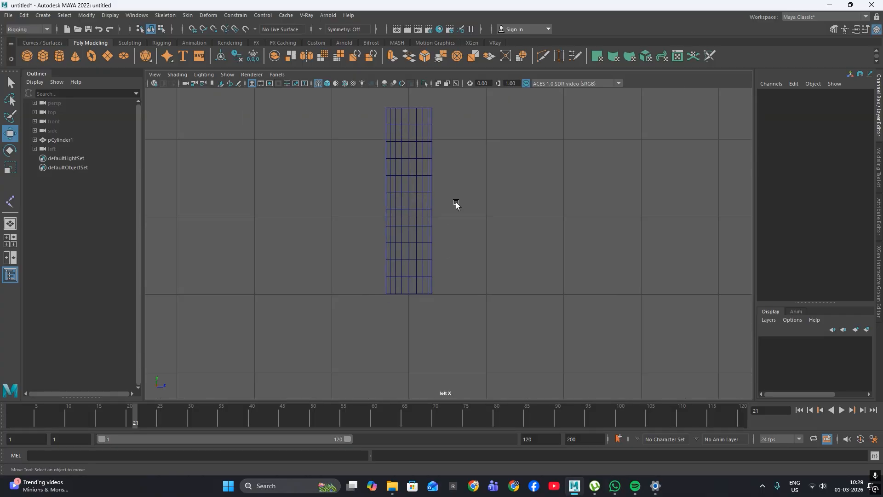
{"action": "middle_click_drag", "start_coordinate": [456, 203], "coordinate": [444, 235], "text": "alt"}
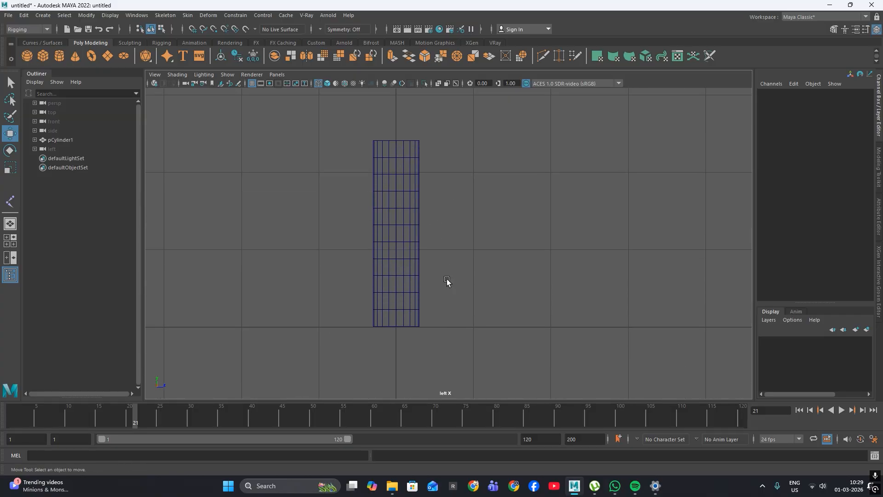
- Create a vertical chain of four joints along the cylinder's centre line, from its base to its top
{"action": "left_click", "coordinate": [172, 15]}
{"action": "left_click", "coordinate": [184, 37]}
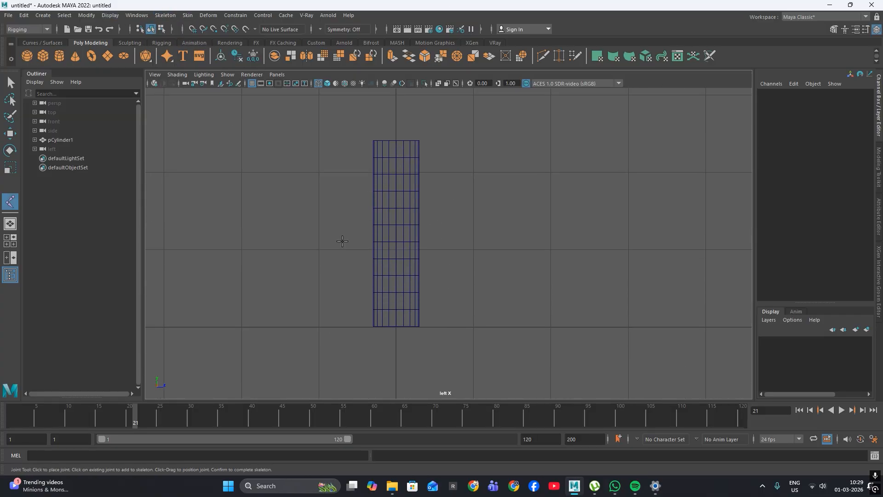
{"action": "scroll", "coordinate": [363, 306], "scroll_direction": "up", "scroll_amount": 2}
{"action": "scroll", "coordinate": [363, 306], "scroll_direction": "down", "scroll_amount": 5}
{"action": "scroll", "coordinate": [429, 303], "scroll_direction": "up", "scroll_amount": 3}
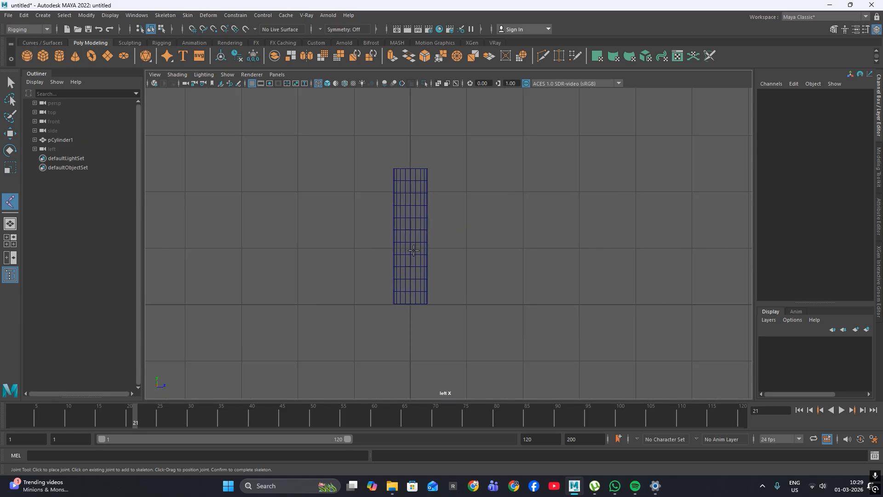
{"action": "left_click", "coordinate": [410, 301]}
{"action": "left_click", "coordinate": [410, 251]}
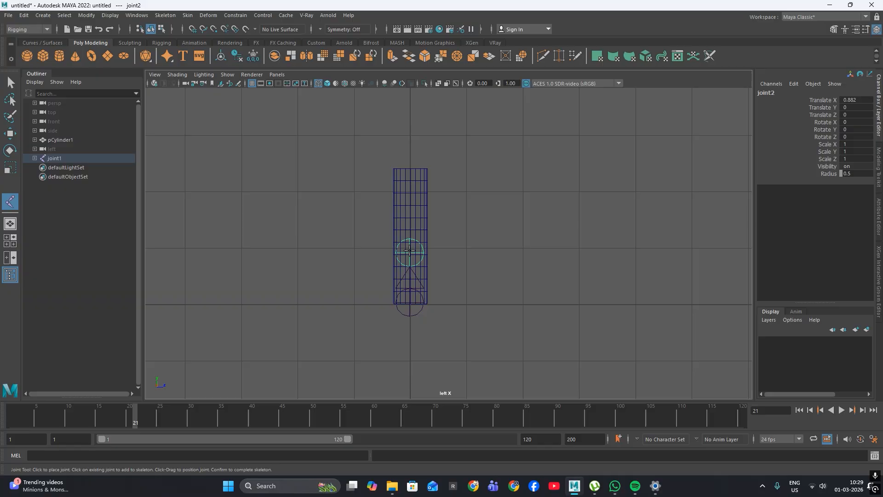
{"action": "left_click", "coordinate": [409, 213]}
{"action": "left_click", "coordinate": [409, 170]}
{"action": "right_click_drag", "start_coordinate": [412, 235], "coordinate": [2, 4], "text": "alt"}
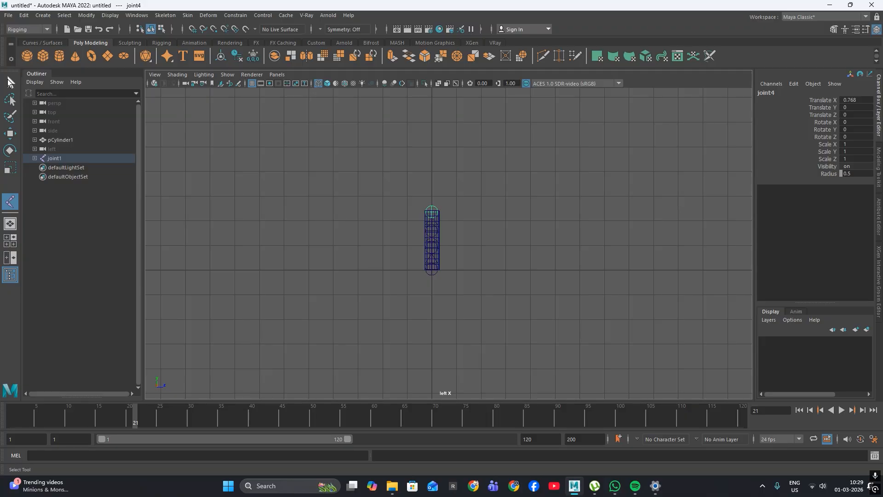
{"action": "left_click", "coordinate": [10, 82]}
{"action": "scroll", "coordinate": [400, 214], "scroll_direction": "up", "scroll_amount": 6}
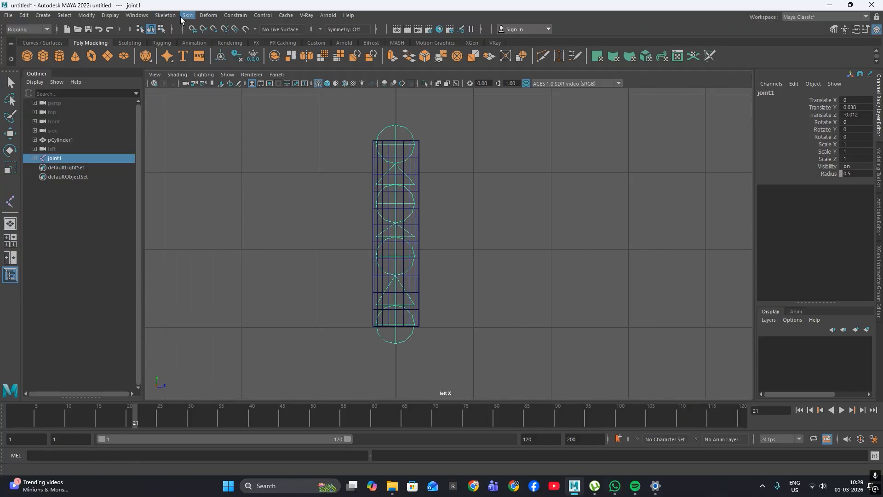
- Set the Joint Tool's long bone radius to 0.5 and return to the Select tool
{"action": "left_click", "coordinate": [168, 16]}
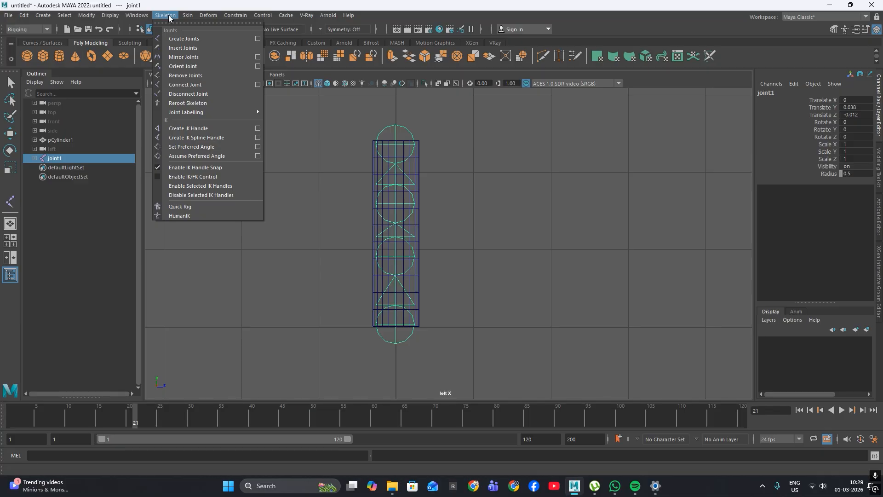
{"action": "left_click", "coordinate": [257, 39]}
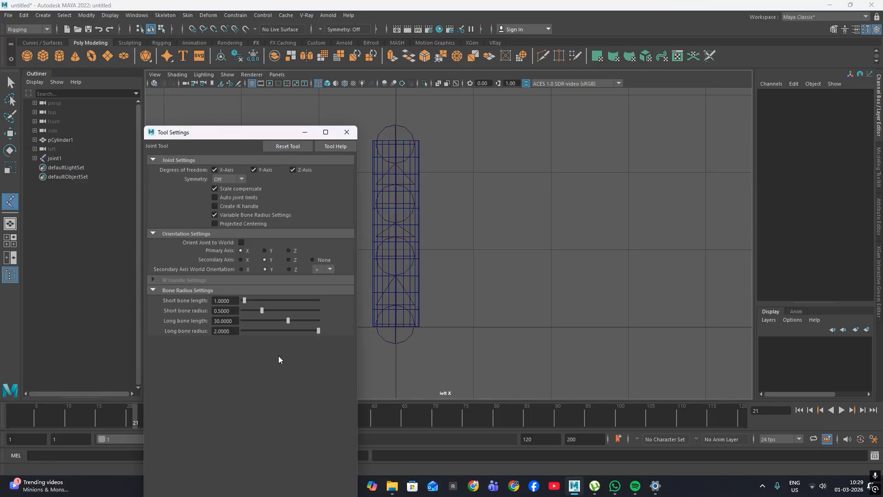
{"action": "left_click", "coordinate": [224, 310]}
{"action": "left_click", "coordinate": [233, 331]}
{"action": "key", "text": "BackSpace"}
{"action": "type", "text": "0.5000"}
{"action": "left_click", "coordinate": [344, 132]}
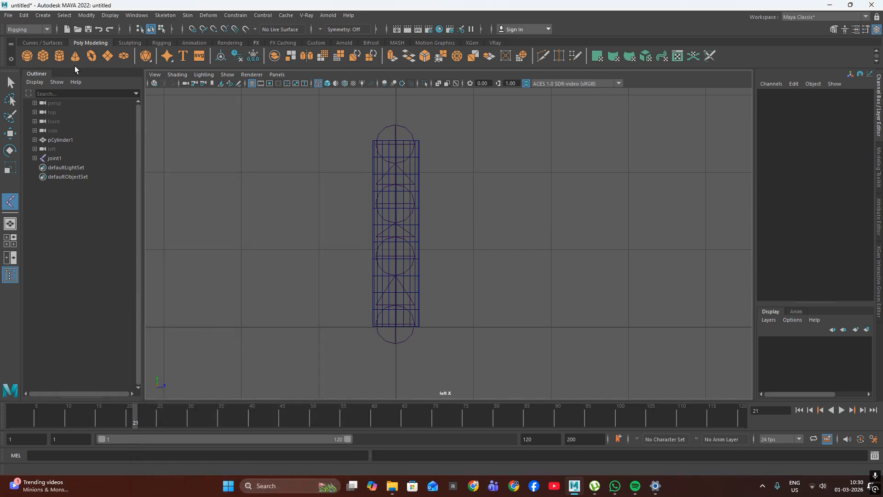
{"action": "left_click", "coordinate": [10, 82]}
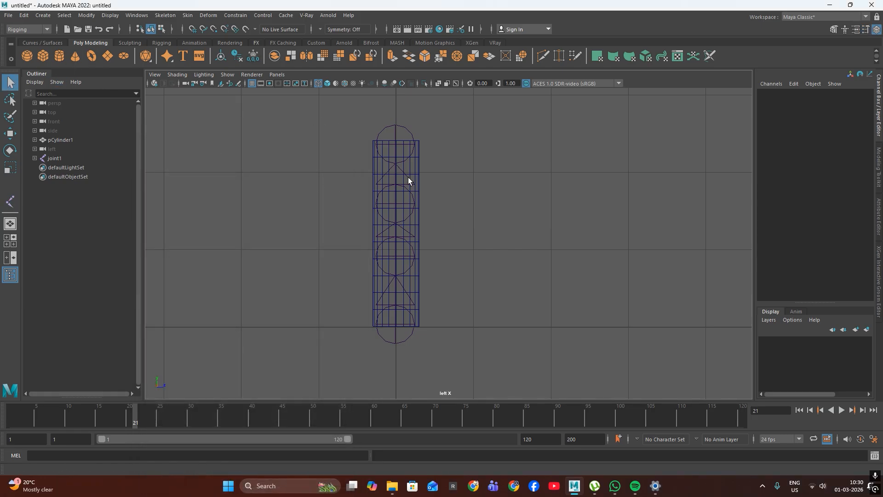
- Examine the joint chain inside the cylinder in the perspective view
{"action": "key", "text": "space"}
{"action": "left_click_drag", "start_coordinate": [392, 179], "coordinate": [397, 169]}
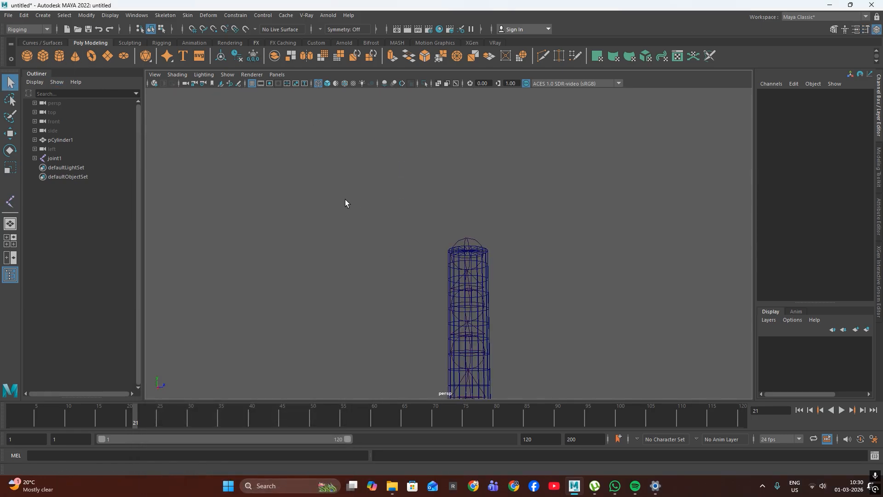
{"action": "key", "text": "space"}
{"action": "left_click", "coordinate": [10, 168]}
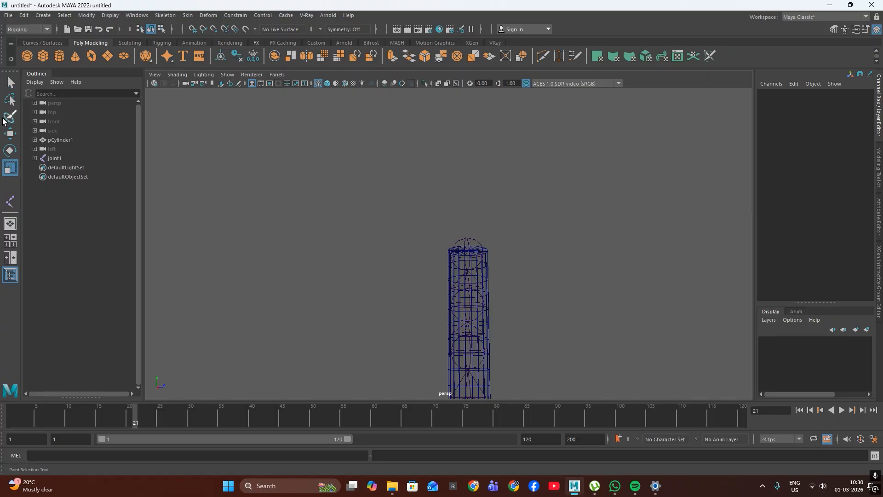
{"action": "left_click", "coordinate": [10, 81]}
{"action": "left_click_drag", "start_coordinate": [391, 193], "coordinate": [530, 346], "text": "alt"}
{"action": "left_click_drag", "start_coordinate": [380, 206], "coordinate": [359, 210], "text": "alt"}
{"action": "middle_click_drag", "start_coordinate": [359, 210], "coordinate": [314, 260], "text": "alt"}
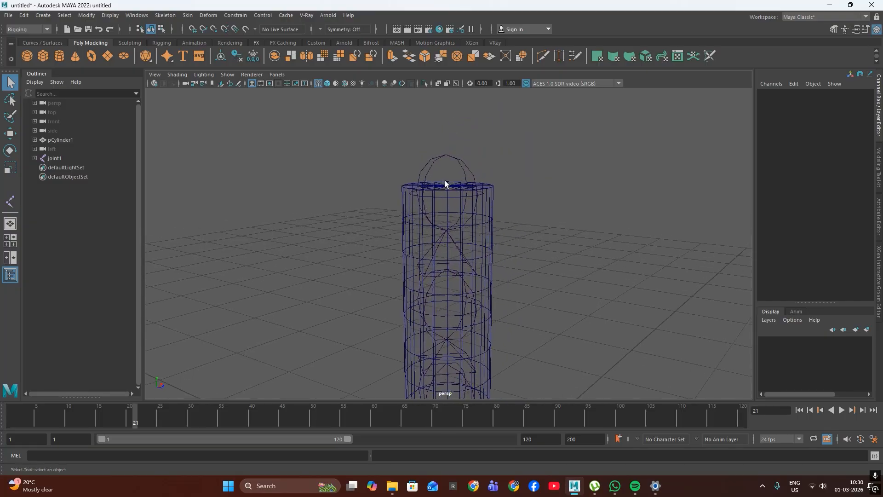
- Move the cylinder along Z to about 2.005, clear of the joint chain
{"action": "left_click", "coordinate": [464, 190]}
{"action": "left_click", "coordinate": [490, 197]}
{"action": "key", "text": "w"}
{"action": "scroll", "coordinate": [490, 207], "scroll_direction": "down", "scroll_amount": 3}
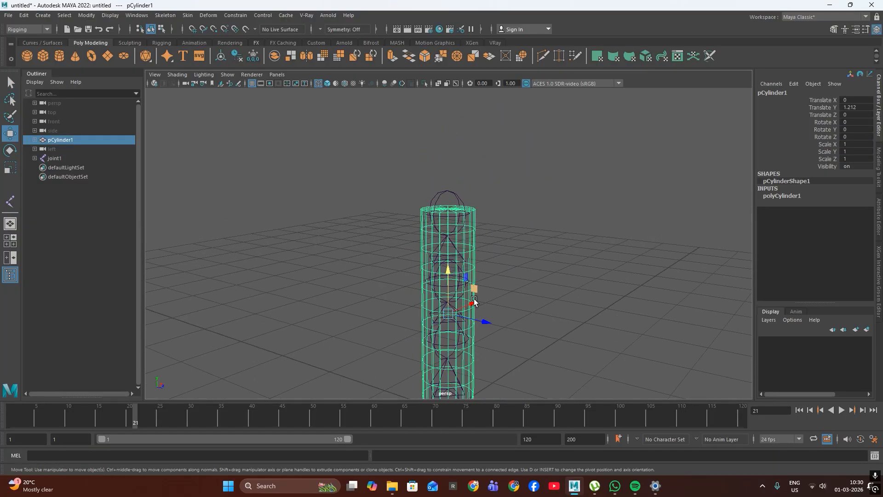
{"action": "left_click_drag", "start_coordinate": [484, 318], "coordinate": [664, 368]}
{"action": "middle_click_drag", "start_coordinate": [554, 282], "coordinate": [459, 158], "text": "alt"}
{"action": "scroll", "coordinate": [459, 158], "scroll_direction": "down", "scroll_amount": 3}
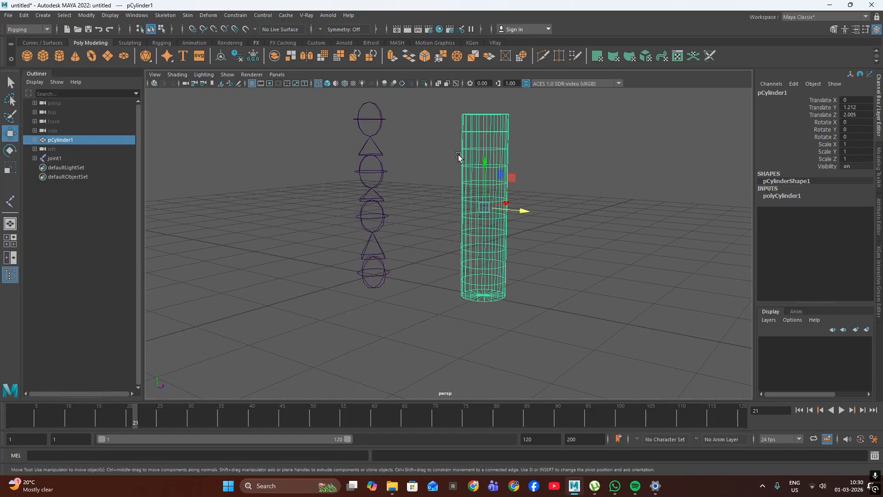
- In the left view, create a two-joint chain upward from the base of the offset cylinder
{"action": "key", "text": "space"}
{"action": "left_click", "coordinate": [458, 156]}
{"action": "left_click_drag", "start_coordinate": [458, 156], "coordinate": [421, 142]}
{"action": "scroll", "coordinate": [552, 190], "scroll_direction": "up", "scroll_amount": 3}
{"action": "middle_click_drag", "start_coordinate": [553, 190], "coordinate": [346, 185], "text": "alt"}
{"action": "left_click", "coordinate": [165, 15]}
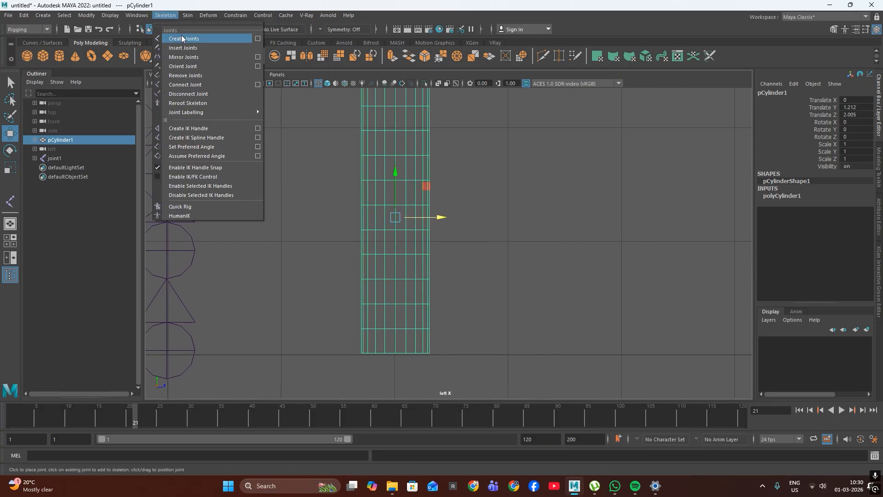
{"action": "left_click", "coordinate": [181, 38]}
{"action": "left_click", "coordinate": [394, 353]}
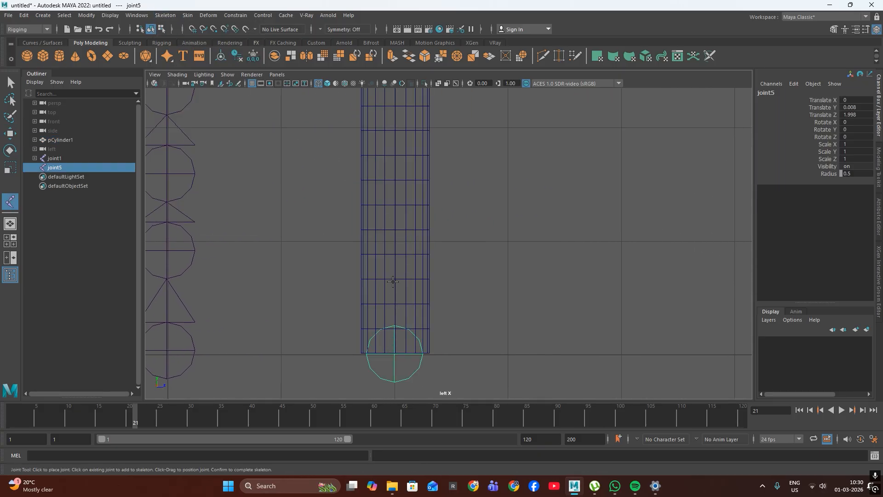
{"action": "left_click", "coordinate": [395, 278]}
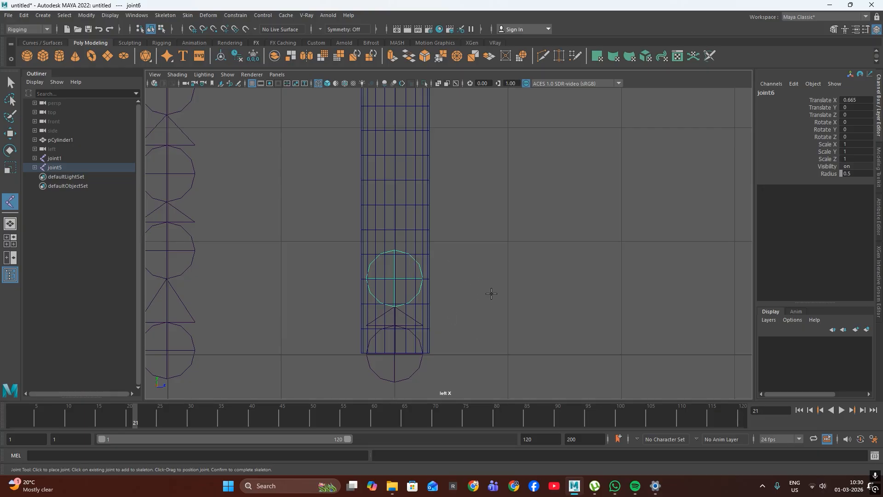
{"action": "key", "text": "Return"}
- Try adjusting the radius of the new chain's root joint, and undo back to before the two joints were placed
{"action": "left_click", "coordinate": [828, 174]}
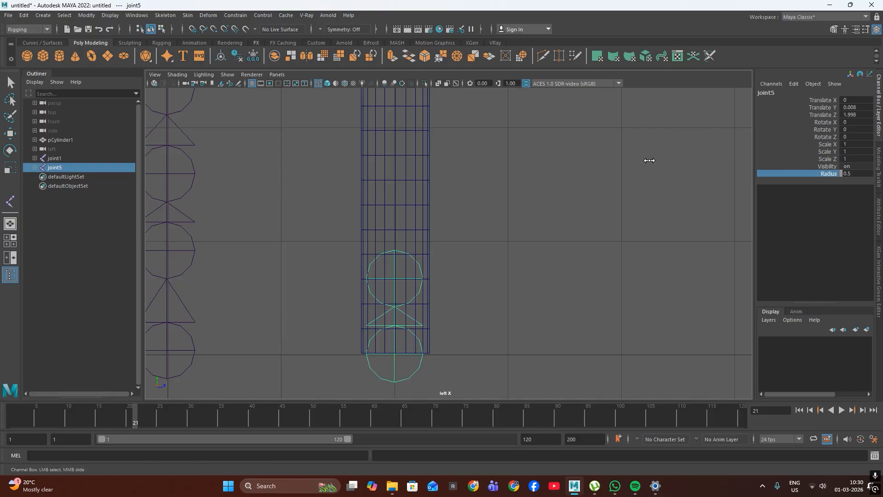
{"action": "middle_click_drag", "start_coordinate": [646, 160], "coordinate": [646, 159]}
{"action": "key", "text": "ctrl+z"}
{"action": "key", "text": "ctrl+z"}
{"action": "key", "text": "ctrl+z"}
{"action": "key", "text": "ctrl+z"}
- Place a single joint at the offset cylinder's base and set its radius to 0.2
{"action": "left_click", "coordinate": [396, 351]}
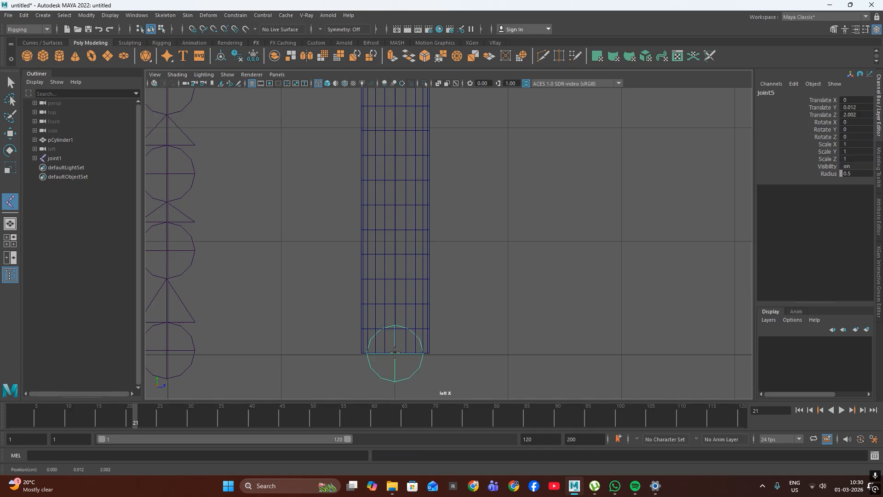
{"action": "key", "text": "Return"}
{"action": "left_click", "coordinate": [829, 173]}
{"action": "middle_click_drag", "start_coordinate": [738, 172], "coordinate": [738, 172]}
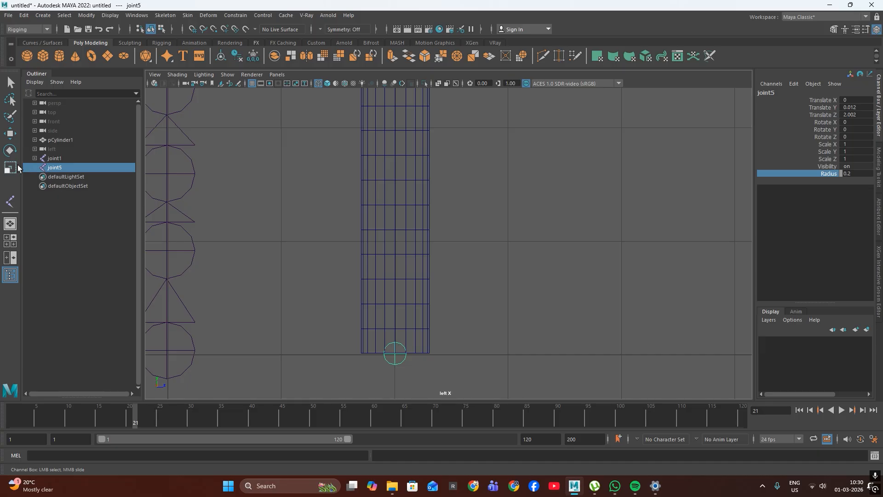
- Try adding another joint above the base joint, and undo back through the new joints and the cylinder's Z move
{"action": "key", "text": "y"}
{"action": "left_click", "coordinate": [396, 292]}
{"action": "key", "text": "ctrl+z"}
{"action": "key", "text": "ctrl+z"}
{"action": "key", "text": "ctrl+z"}
{"action": "key", "text": "ctrl+z"}
{"action": "key", "text": "ctrl+z"}
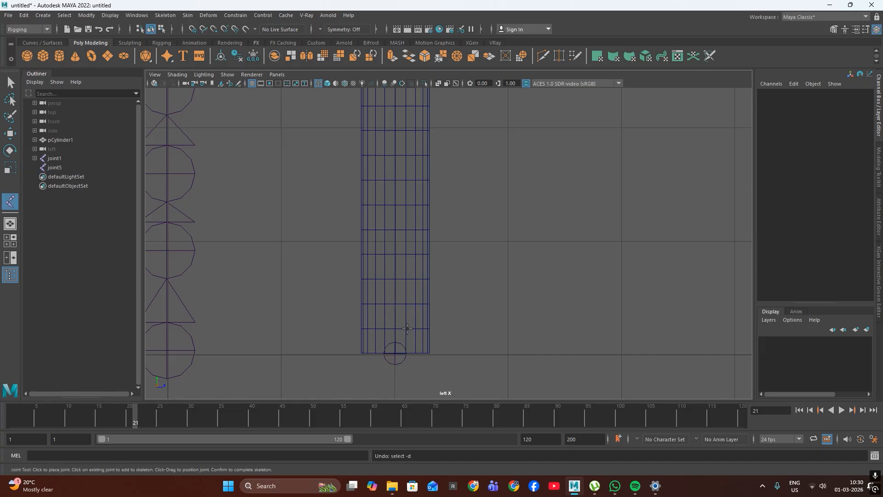
{"action": "key", "text": "ctrl+z"}
{"action": "key", "text": "ctrl+z"}
{"action": "key", "text": "ctrl+z"}
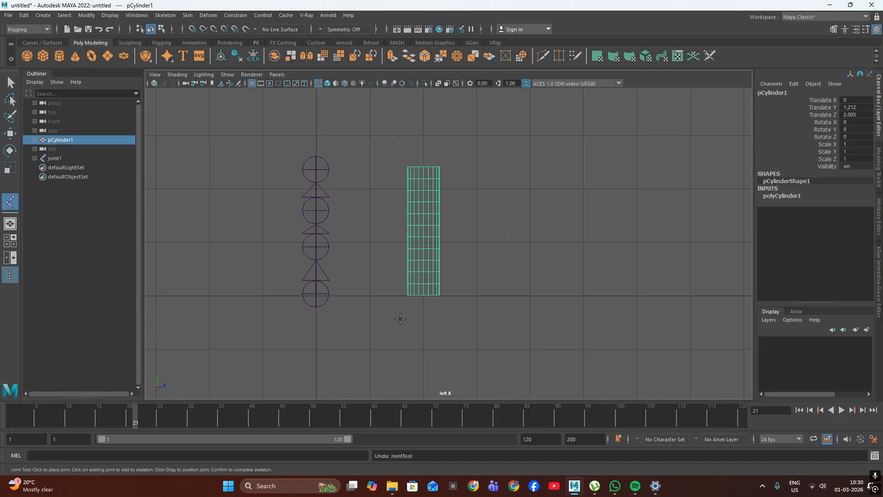
{"action": "left_click", "coordinate": [9, 82]}
{"action": "scroll", "coordinate": [360, 171], "scroll_direction": "up", "scroll_amount": 1}
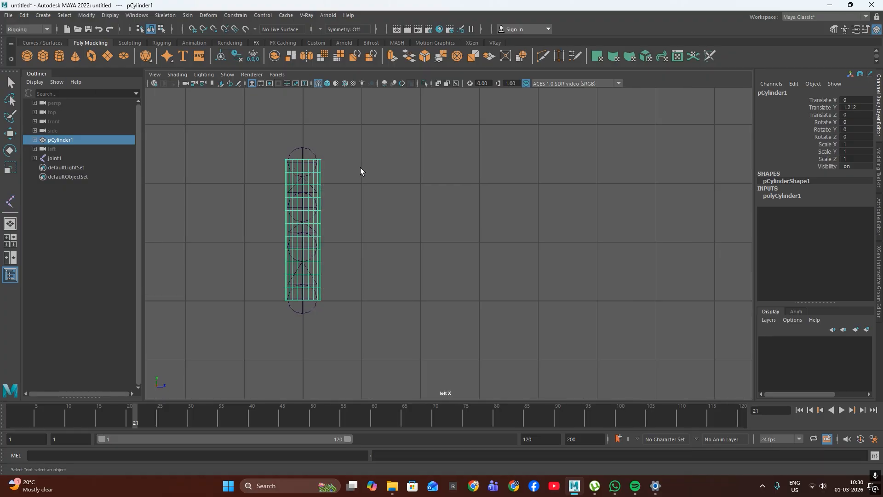
- Select the root joint at the cylinder's base and set its radius to 0.2
{"action": "left_click", "coordinate": [316, 157]}
{"action": "left_click", "coordinate": [311, 315]}
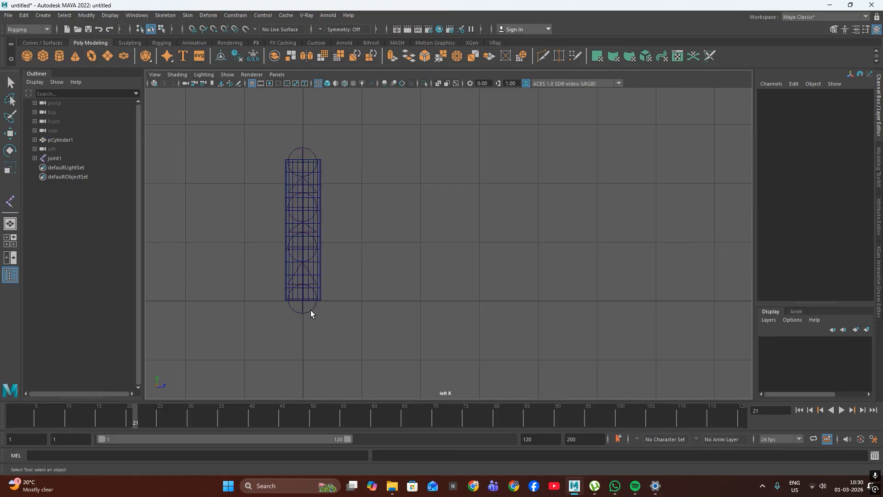
{"action": "left_click", "coordinate": [311, 310]}
{"action": "left_click", "coordinate": [865, 175]}
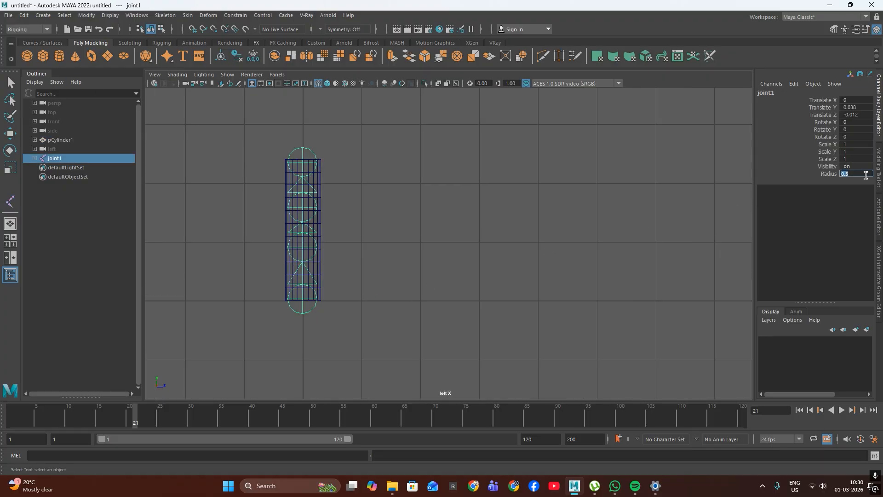
{"action": "key", "text": "Return"}
{"action": "left_click", "coordinate": [582, 195]}
- Set the radius of the second joint from the base to 0.2
{"action": "scroll", "coordinate": [300, 251], "scroll_direction": "up", "scroll_amount": 3}
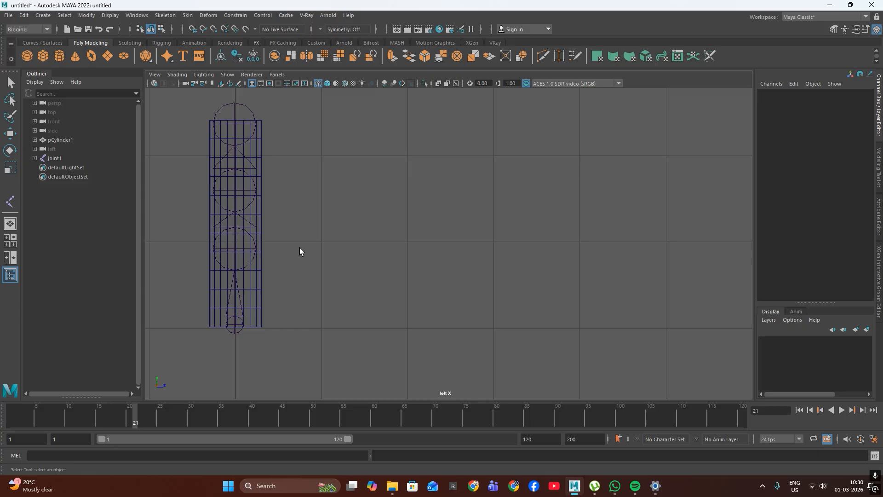
{"action": "left_click", "coordinate": [252, 260]}
{"action": "left_click", "coordinate": [856, 174]}
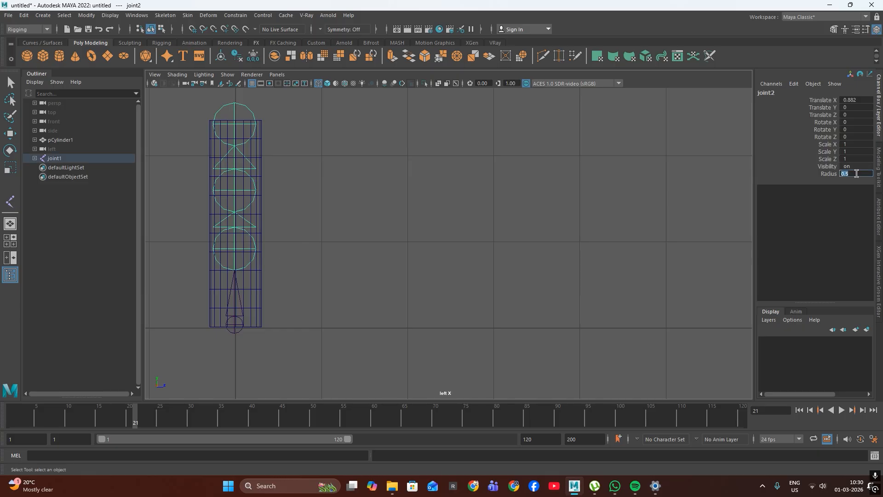
{"action": "type", "text": ".2"}
{"action": "key", "text": "Return"}
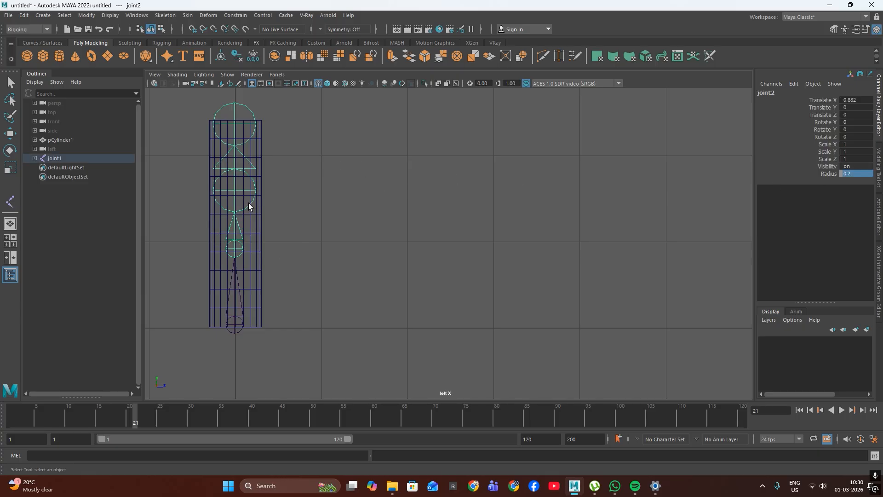
- Set the radius of the third joint from the cylinder's base to 0.2
{"action": "left_click", "coordinate": [250, 203]}
{"action": "left_click", "coordinate": [847, 173]}
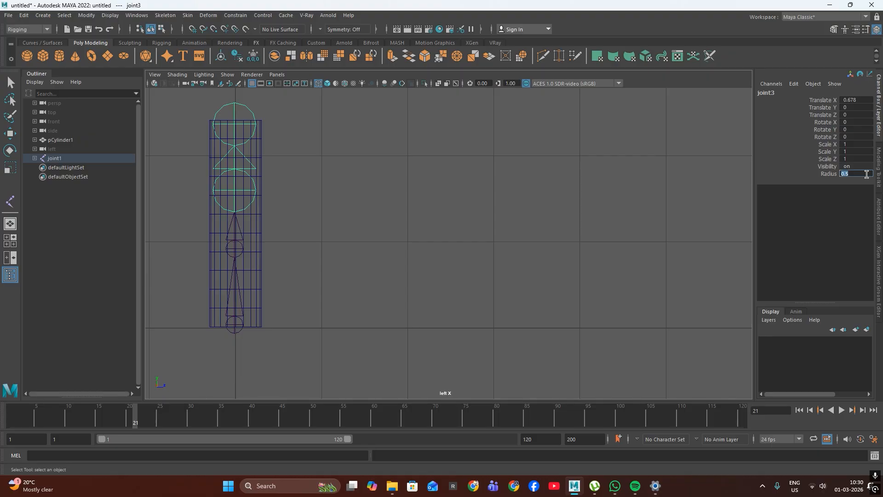
{"action": "key", "text": "Return"}
{"action": "left_click", "coordinate": [251, 137]}
{"action": "left_click", "coordinate": [478, 142]}
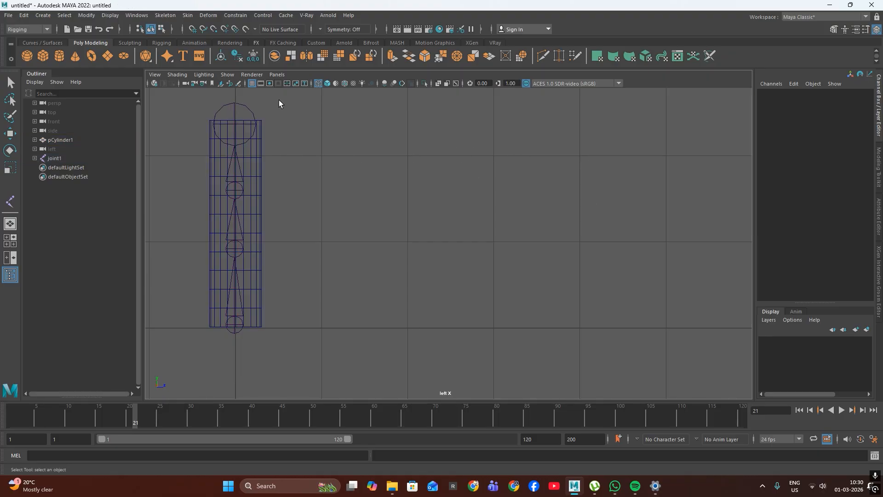
- Set the radius of the top joint in the chain to 0.2 and clear the selection
{"action": "left_click", "coordinate": [252, 115]}
{"action": "left_click", "coordinate": [861, 175]}
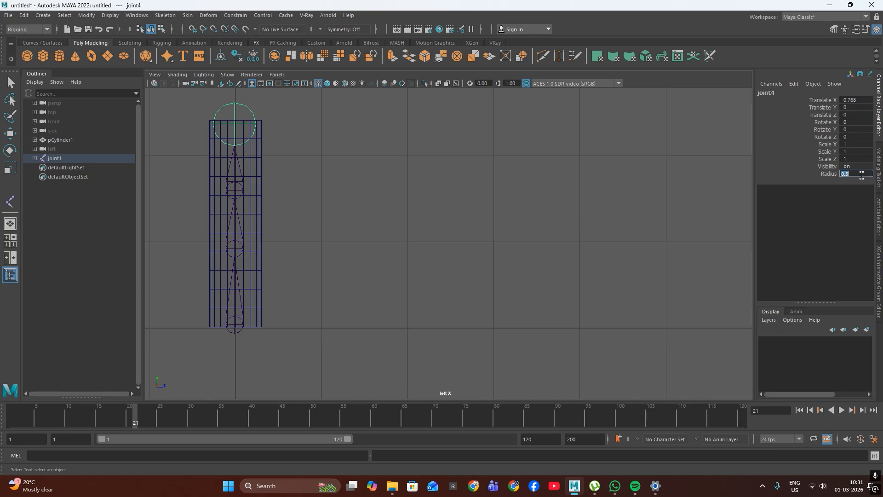
{"action": "type", "text": ".2"}
{"action": "key", "text": "Return"}
{"action": "left_click", "coordinate": [423, 262]}
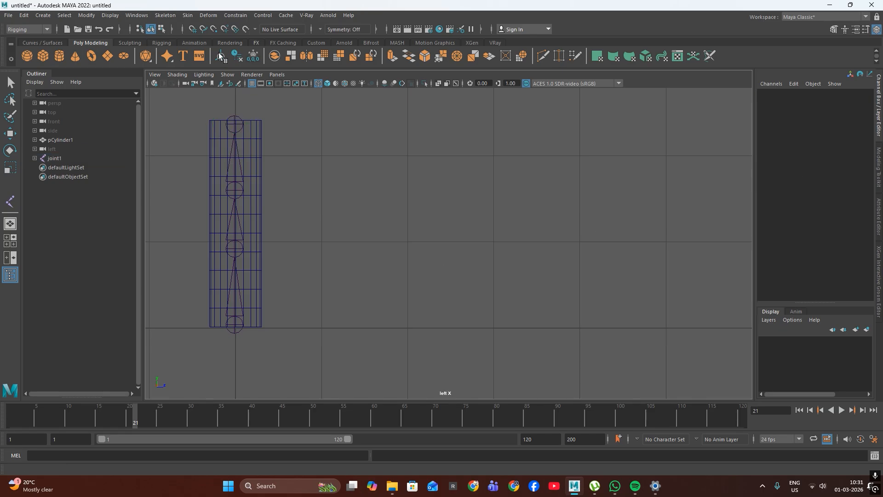
- Switch from the left view to the perspective view, framed on the cylinder with its joint chain
{"action": "key", "text": "space"}
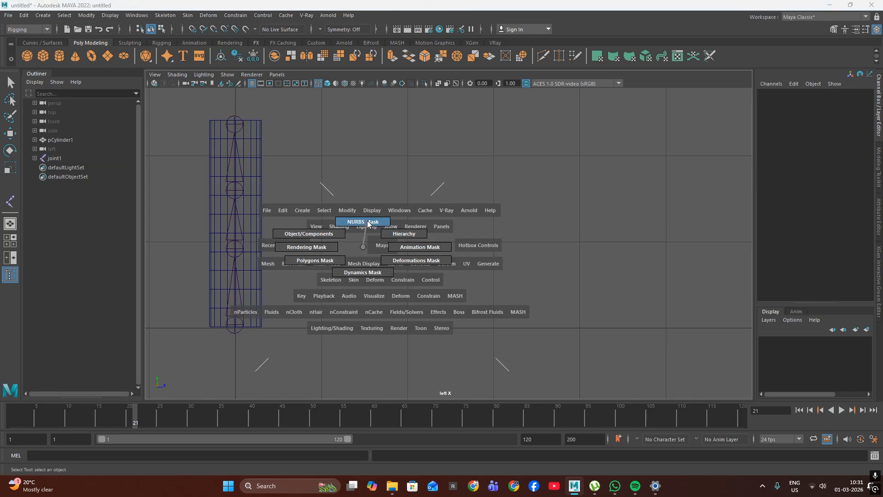
{"action": "left_click_drag", "start_coordinate": [375, 232], "coordinate": [391, 252]}
{"action": "middle_click_drag", "start_coordinate": [391, 208], "coordinate": [469, 298], "text": "alt"}
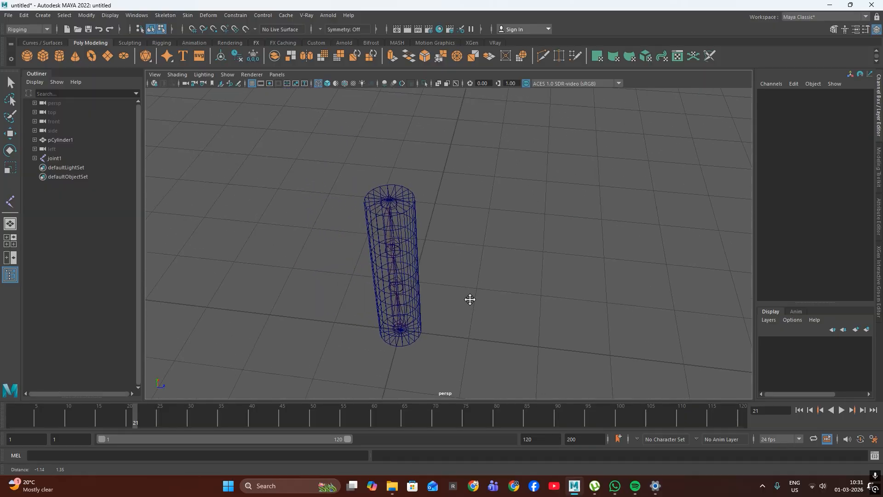
{"action": "scroll", "coordinate": [375, 212], "scroll_direction": "up", "scroll_amount": 4}
{"action": "left_click", "coordinate": [360, 258]}
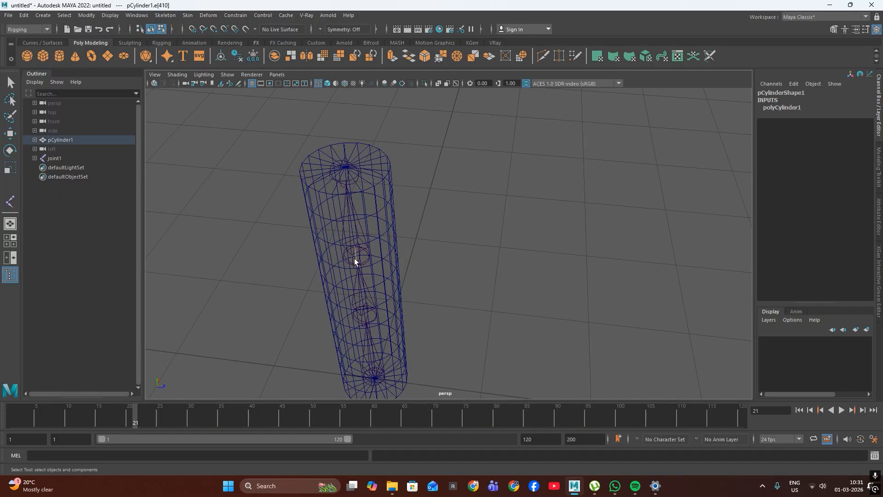
{"action": "left_click", "coordinate": [448, 243]}
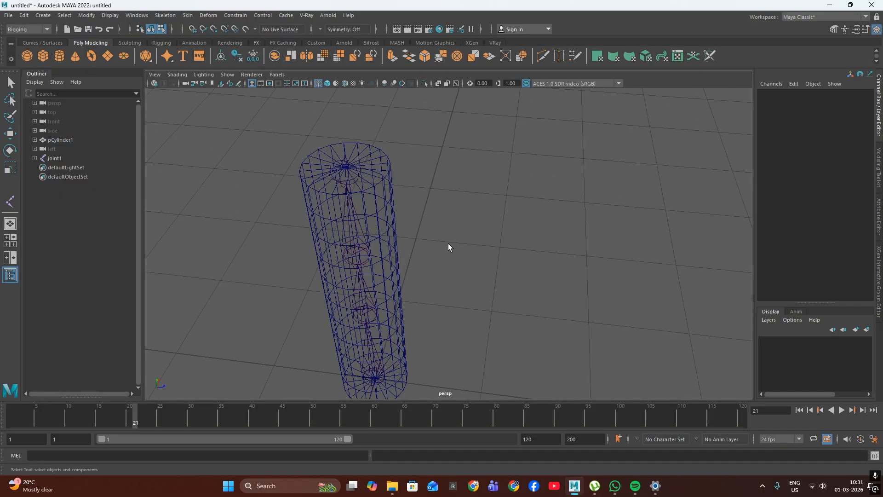
- Examine the joint chain's placement inside the wireframe cylinder from several angles
{"action": "left_click", "coordinate": [11, 82]}
{"action": "scroll", "coordinate": [460, 231], "scroll_direction": "up", "scroll_amount": 3}
{"action": "left_click", "coordinate": [307, 254]}
{"action": "left_click", "coordinate": [315, 256]}
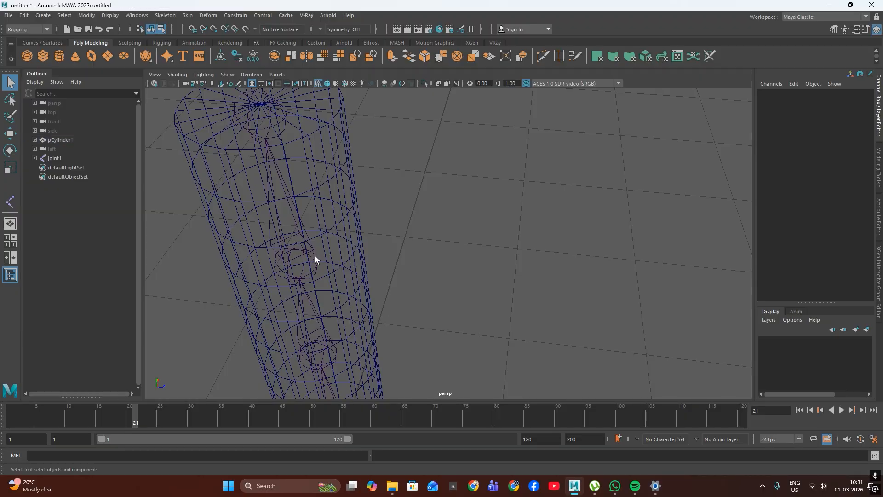
{"action": "left_click_drag", "start_coordinate": [316, 256], "coordinate": [217, 164], "text": "alt"}
{"action": "scroll", "coordinate": [307, 214], "scroll_direction": "down", "scroll_amount": 4}
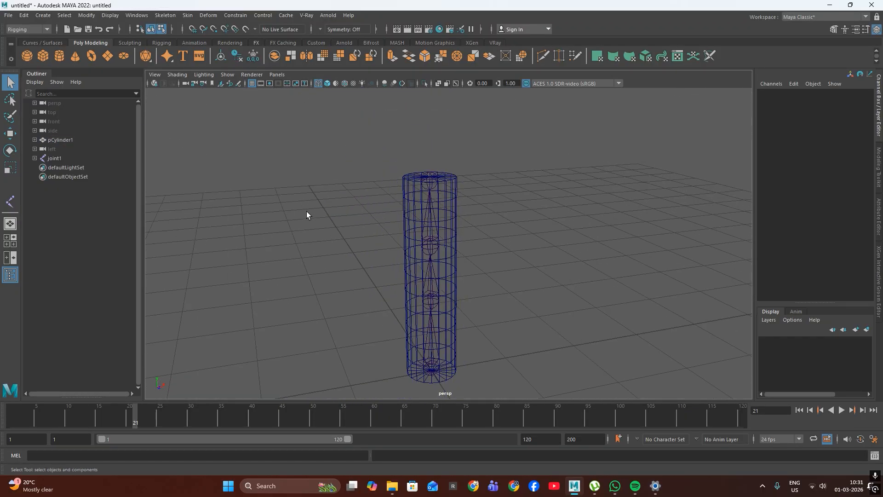
{"action": "left_click_drag", "start_coordinate": [513, 128], "coordinate": [397, 308]}
{"action": "scroll", "coordinate": [434, 255], "scroll_direction": "down", "scroll_amount": 3}
{"action": "left_click", "coordinate": [487, 260]}
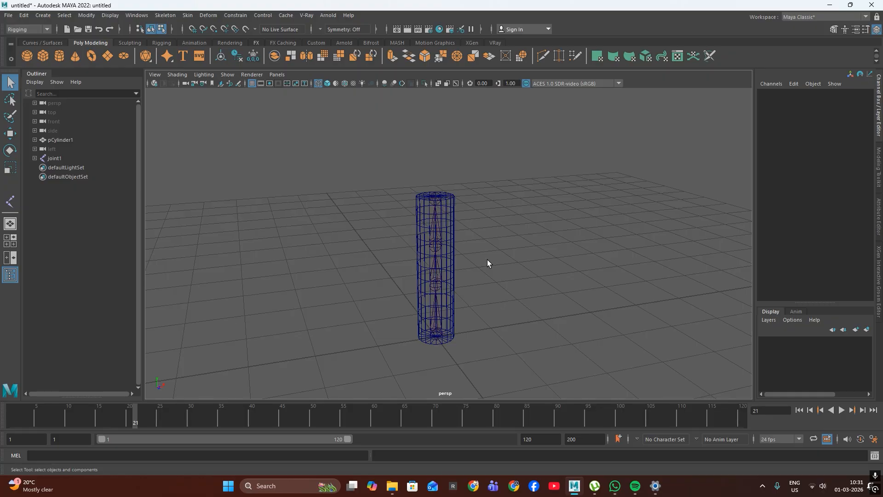
{"action": "scroll", "coordinate": [459, 259], "scroll_direction": "up", "scroll_amount": 3}
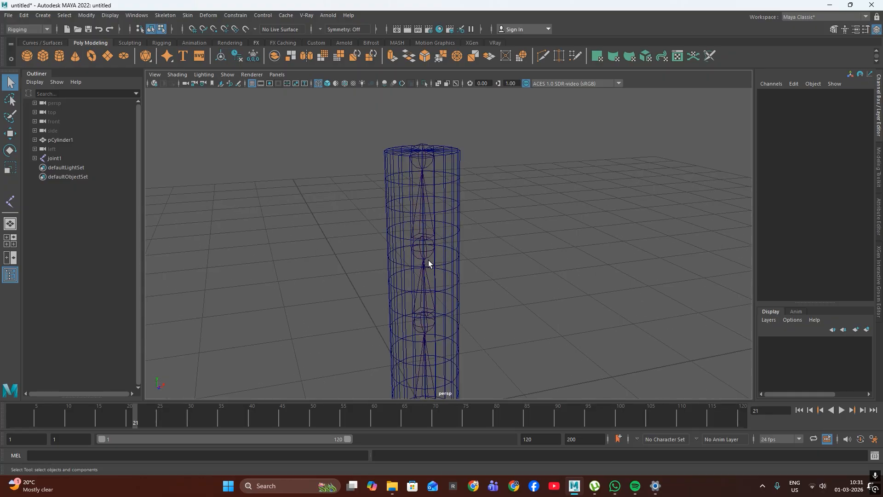
- Expand joint1's hierarchy, try moving joint1 about -1.13 along its Y axis out of the unbound cylinder, and undo the move
{"action": "left_click", "coordinate": [35, 158]}
{"action": "left_click", "coordinate": [65, 157]}
{"action": "middle_click_drag", "start_coordinate": [503, 257], "coordinate": [492, 146], "text": "alt"}
{"action": "key", "text": "w"}
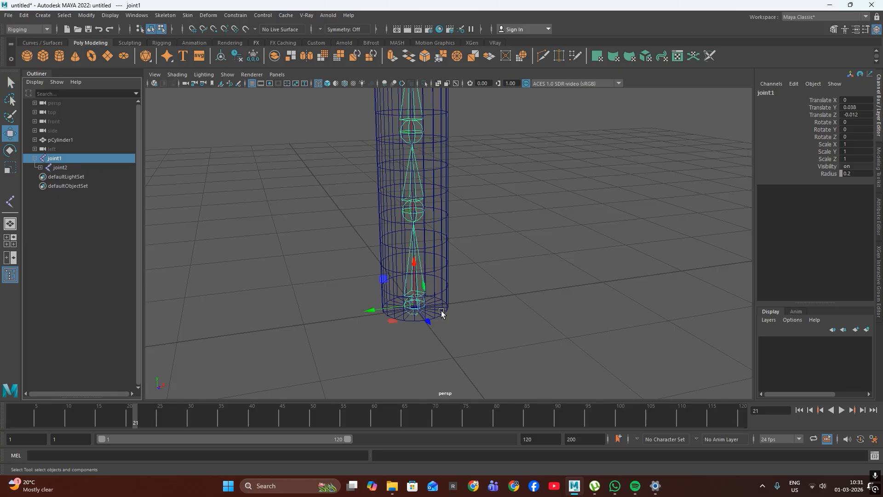
{"action": "left_click_drag", "start_coordinate": [381, 313], "coordinate": [497, 306]}
{"action": "left_click_drag", "start_coordinate": [410, 184], "coordinate": [452, 246], "text": "alt"}
{"action": "key", "text": "ctrl+z"}
- Switch the perspective viewport to smooth shaded display to show the cylinder as a solid
{"action": "left_click", "coordinate": [327, 83]}
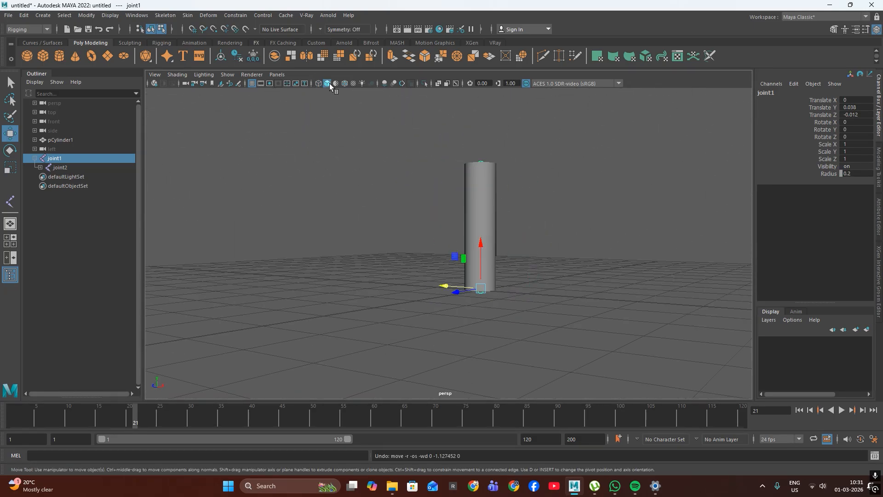
{"action": "mouse_move", "coordinate": [550, 247]}
{"action": "left_mouse_down", "text": "alt"}
{"action": "mouse_move", "coordinate": [538, 216]}
{"action": "mouse_move", "coordinate": [414, 244]}
{"action": "mouse_move", "coordinate": [442, 256]}
{"action": "mouse_move", "coordinate": [304, 133]}
{"action": "left_mouse_up", "text": "alt"}
{"action": "left_click_drag", "start_coordinate": [448, 226], "coordinate": [494, 325], "text": "alt"}
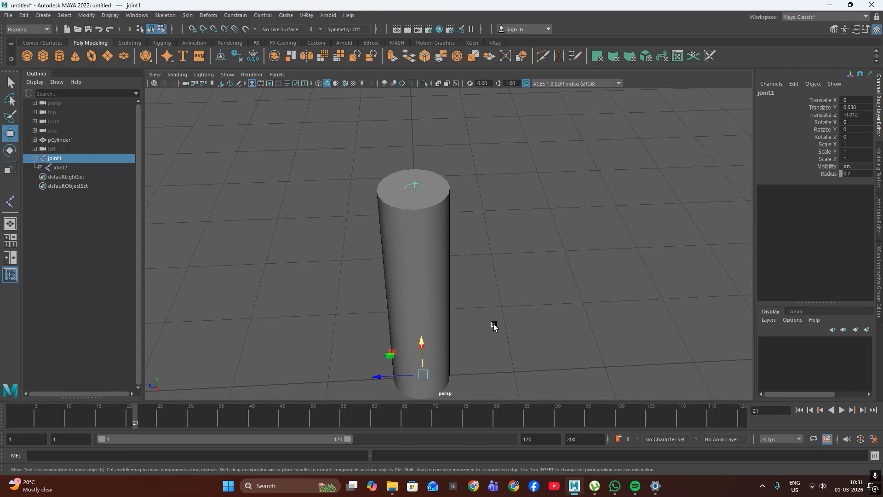
{"action": "left_click", "coordinate": [442, 226]}
{"action": "key", "text": "ctrl+z"}
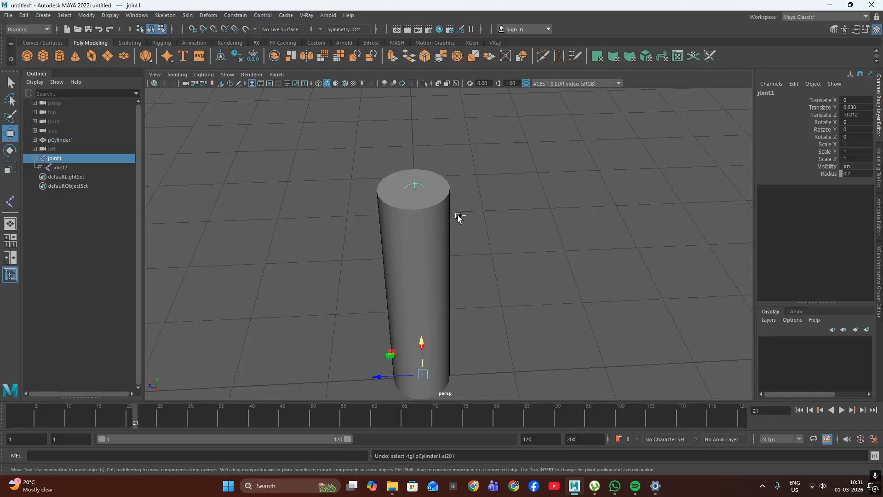
{"action": "left_click", "coordinate": [444, 198]}
{"action": "left_click_drag", "start_coordinate": [444, 198], "coordinate": [442, 222], "text": "alt"}
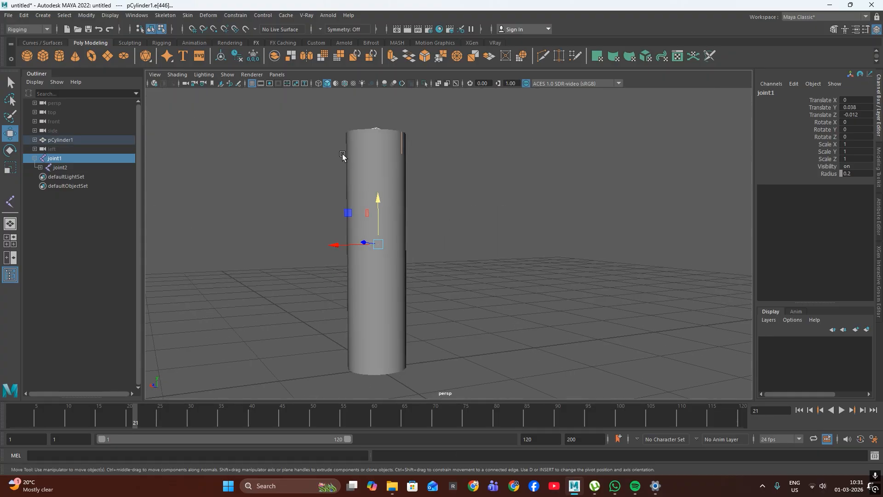
{"action": "left_click", "coordinate": [319, 81]}
{"action": "key", "text": "5"}
{"action": "right_click", "coordinate": [485, 161]}
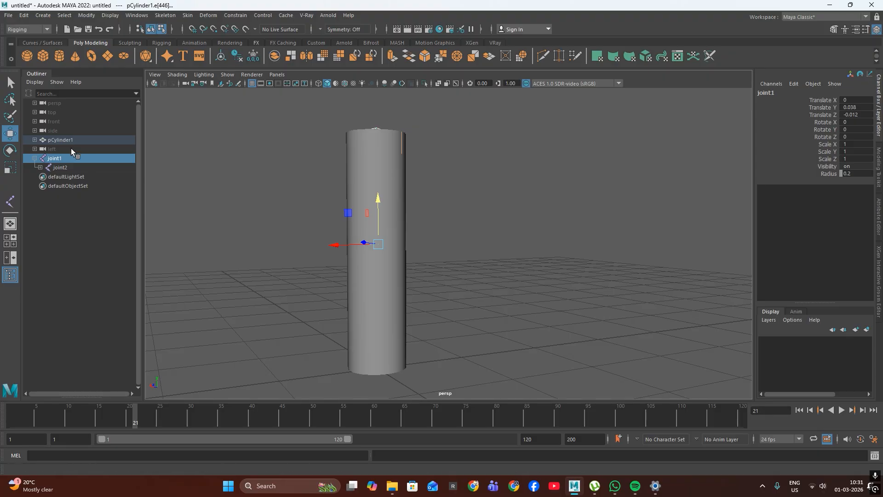
- Select joint1 together with pCylinder1 and bind the cylinder to the joint chain using Bind Skin
{"action": "left_click", "coordinate": [89, 140]}
{"action": "left_click", "coordinate": [96, 159]}
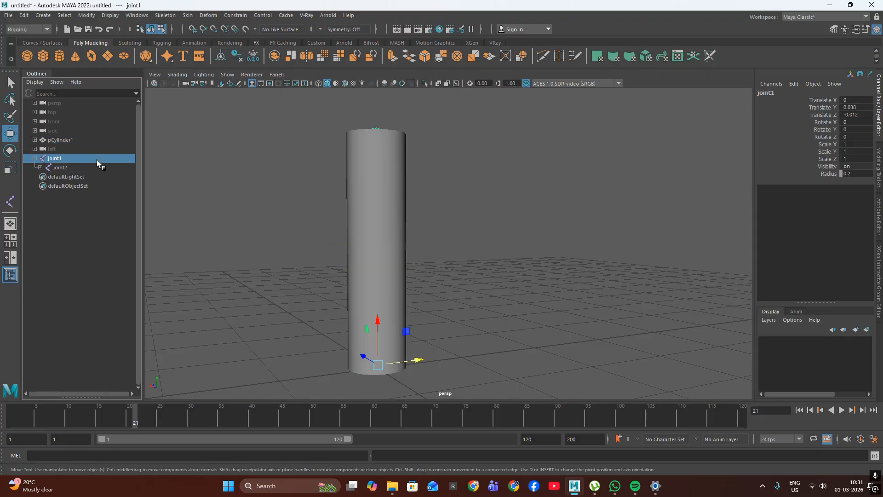
{"action": "left_click", "coordinate": [107, 140], "text": "shift"}
{"action": "left_click", "coordinate": [67, 156]}
{"action": "left_click", "coordinate": [80, 139], "text": "ctrl"}
{"action": "mouse_move", "coordinate": [296, 229]}
{"action": "left_mouse_down", "text": "alt"}
{"action": "mouse_move", "coordinate": [285, 276]}
{"action": "mouse_move", "coordinate": [299, 241]}
{"action": "left_mouse_up", "text": "alt"}
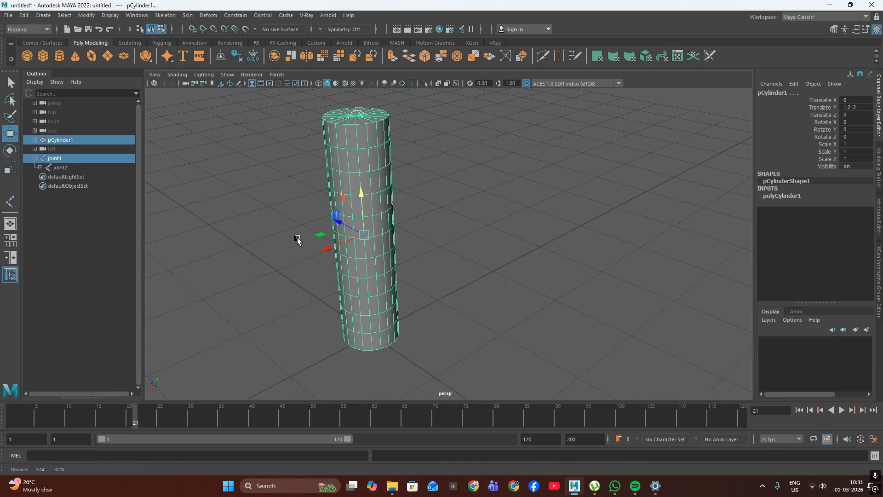
{"action": "left_click", "coordinate": [189, 15]}
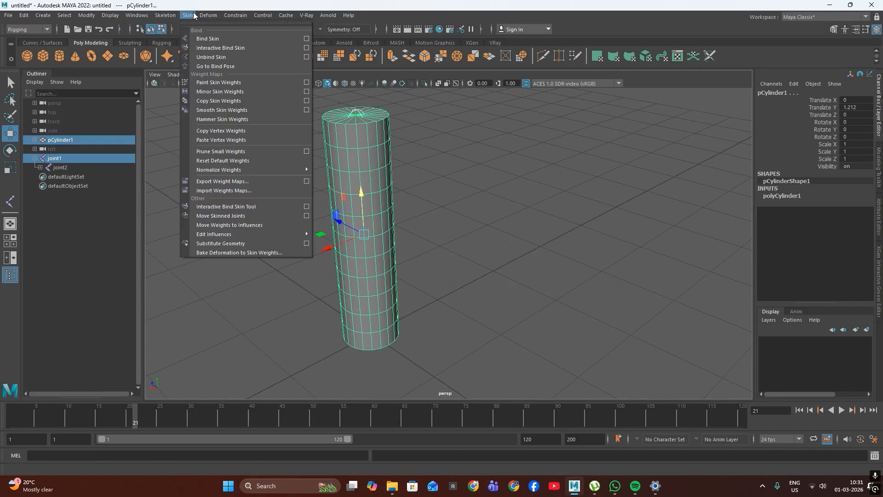
{"action": "left_click", "coordinate": [202, 38]}
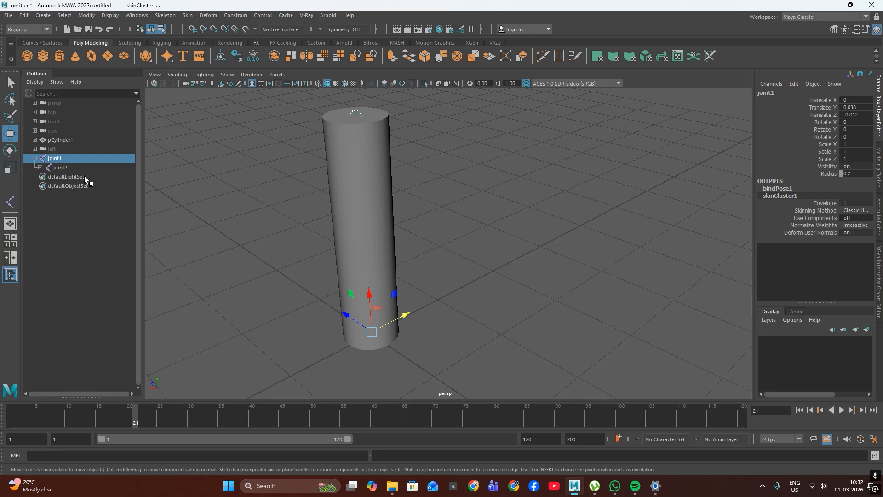
- Try moving joint1 and joint2 to test how the bound cylinder follows, and undo the moves
{"action": "left_click", "coordinate": [78, 159]}
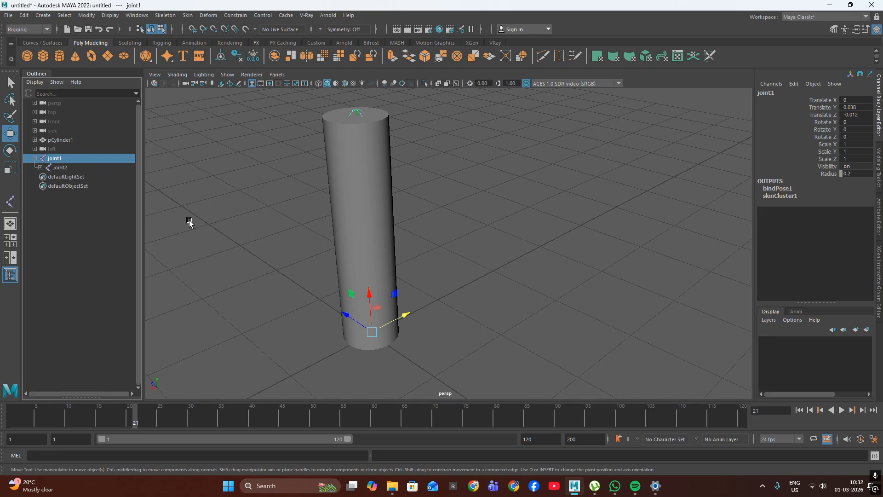
{"action": "left_click_drag", "start_coordinate": [348, 316], "coordinate": [266, 276]}
{"action": "left_click", "coordinate": [59, 167]}
{"action": "left_click_drag", "start_coordinate": [407, 312], "coordinate": [476, 307], "text": "alt"}
{"action": "key", "text": "ctrl+z"}
{"action": "key", "text": "ctrl+z"}
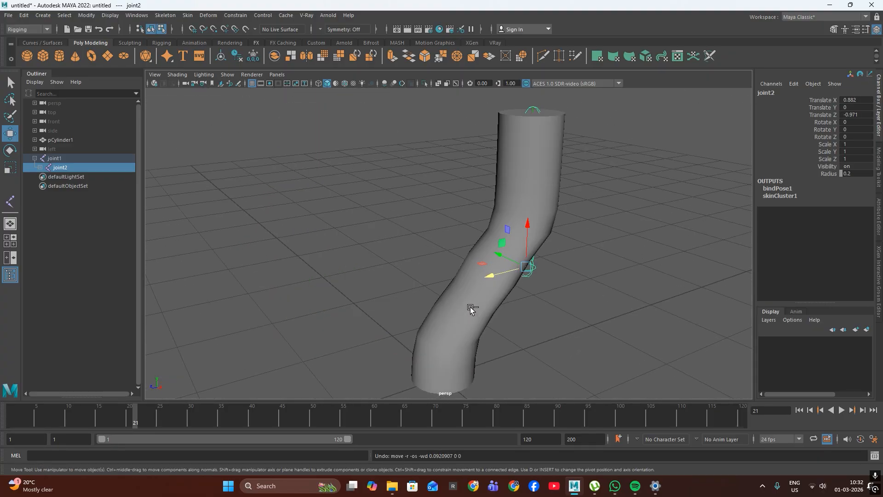
{"action": "key", "text": "ctrl+z"}
- Try rotating joint2 about 74.7° around Y and bending the cylinder at joint3, and undo the rotations
{"action": "key", "text": "e"}
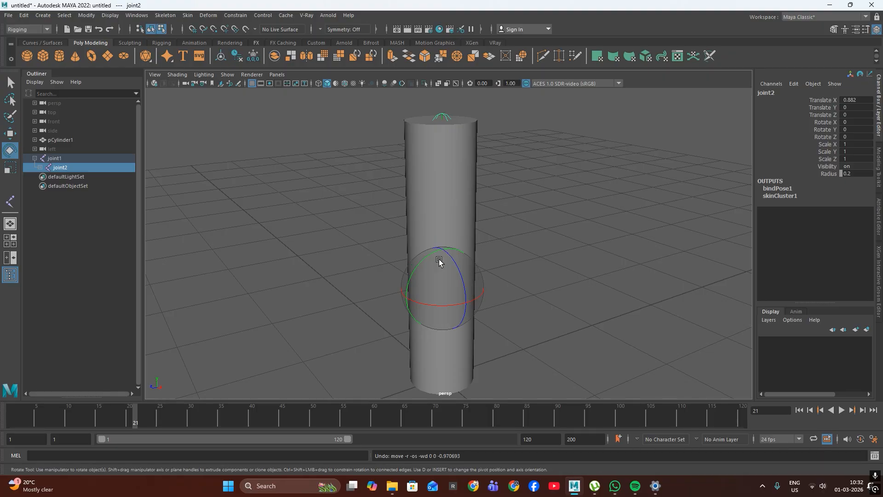
{"action": "left_click_drag", "start_coordinate": [437, 258], "coordinate": [311, 290]}
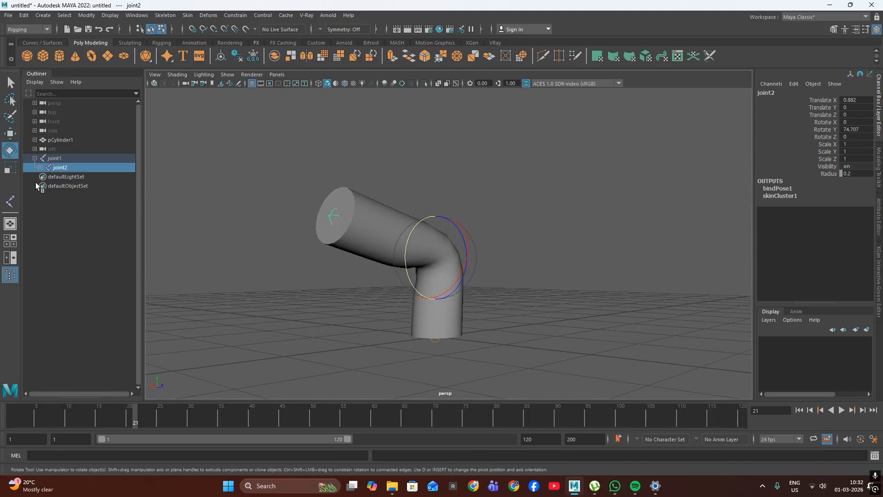
{"action": "left_click", "coordinate": [40, 167]}
{"action": "left_click", "coordinate": [67, 177]}
{"action": "left_click_drag", "start_coordinate": [282, 315], "coordinate": [462, 277], "text": "alt"}
{"action": "key", "text": "ctrl+z"}
{"action": "key", "text": "ctrl+z"}
{"action": "key", "text": "ctrl+z"}
{"action": "key", "text": "ctrl+z"}
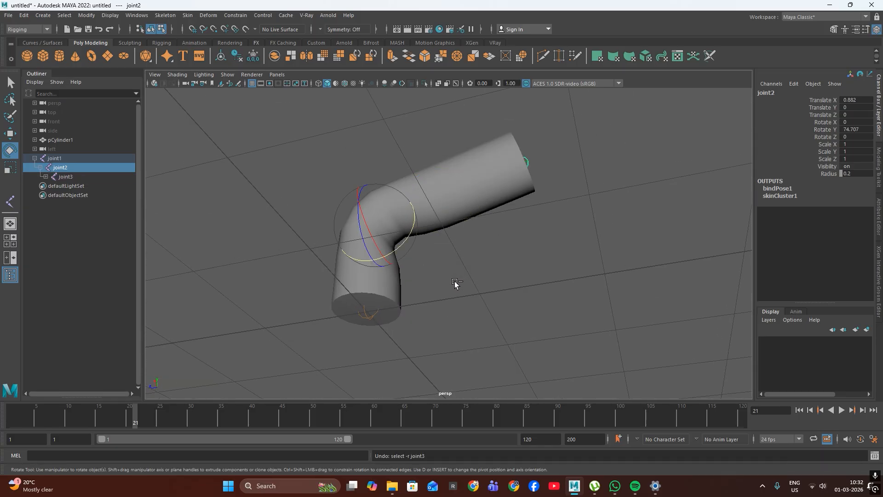
{"action": "left_click_drag", "start_coordinate": [290, 318], "coordinate": [234, 350], "text": "alt"}
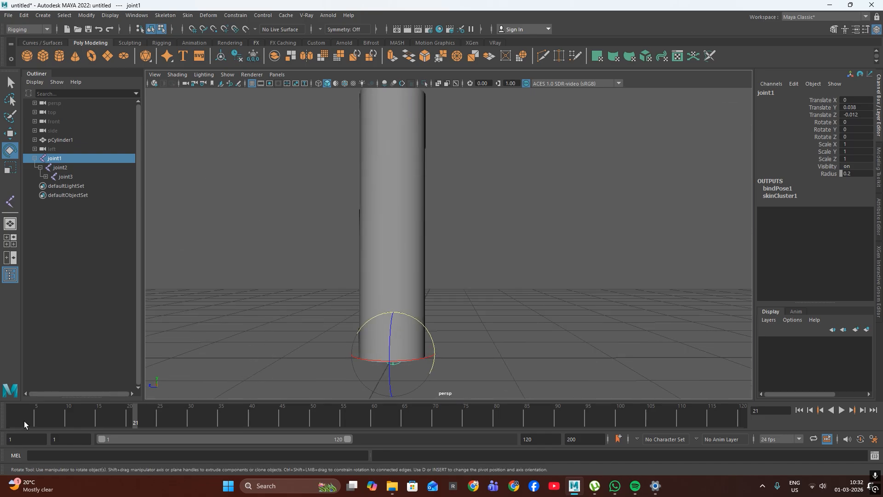
- Set keyframes on joint1 at frames 1 and 5 and advance the timeline to frame 10
{"action": "left_click_drag", "start_coordinate": [23, 421], "coordinate": [69, 419]}
{"action": "key", "text": "s"}
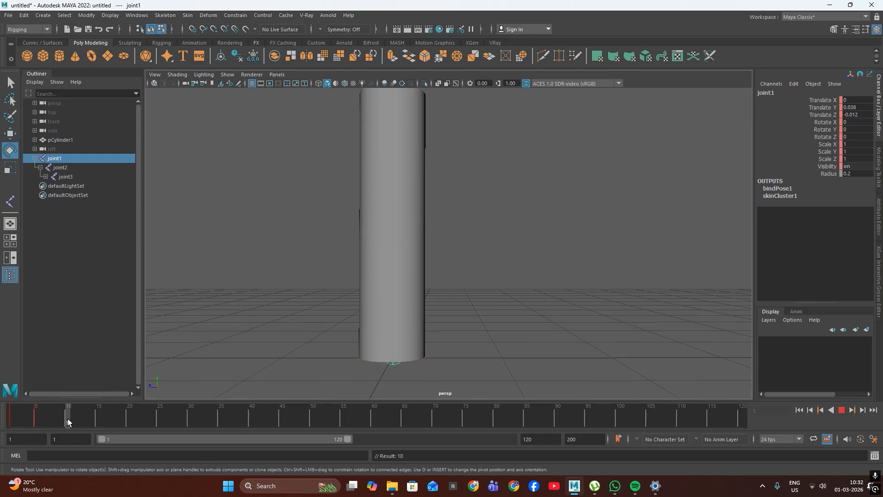
- Key joint2 rotated about 60.8° in Y at frame 10, and joint3 rotated about 68.5° in Y at frame 20
{"action": "left_click", "coordinate": [66, 168]}
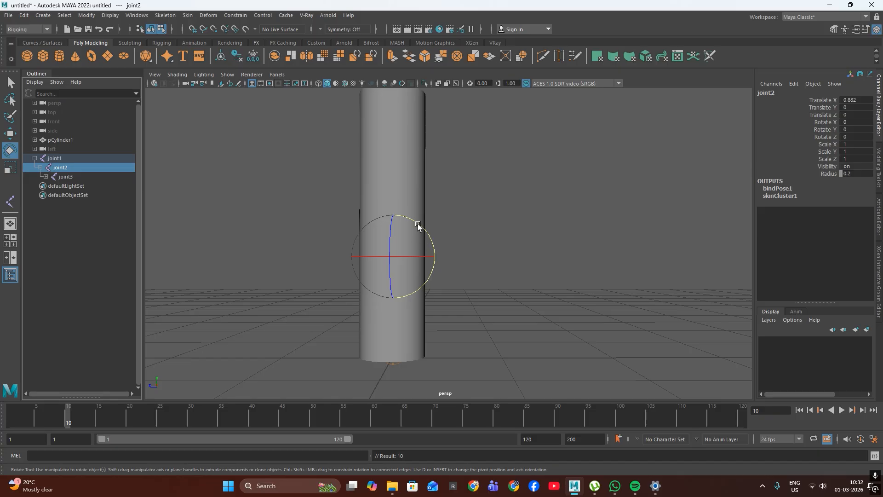
{"action": "left_click_drag", "start_coordinate": [417, 225], "coordinate": [445, 264]}
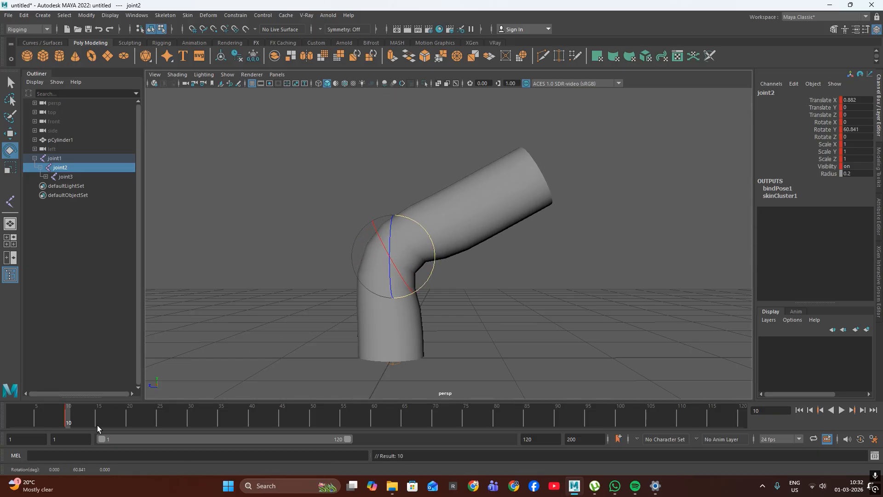
{"action": "left_click_drag", "start_coordinate": [69, 418], "coordinate": [128, 420]}
{"action": "left_click", "coordinate": [99, 177]}
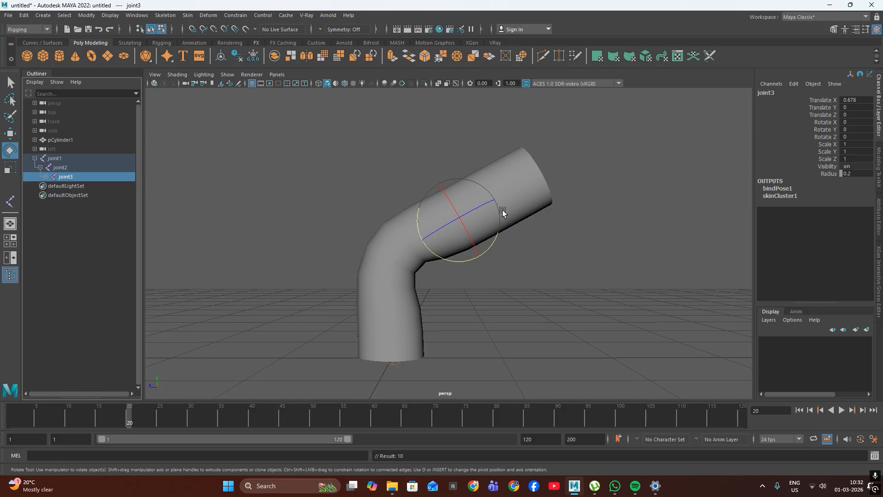
{"action": "left_click_drag", "start_coordinate": [496, 243], "coordinate": [442, 319]}
{"action": "key", "text": "s"}
- Play back and scrub the joint animation between frames 1 and 20
{"action": "left_click_drag", "start_coordinate": [128, 421], "coordinate": [12, 421]}
{"action": "left_click", "coordinate": [841, 410]}
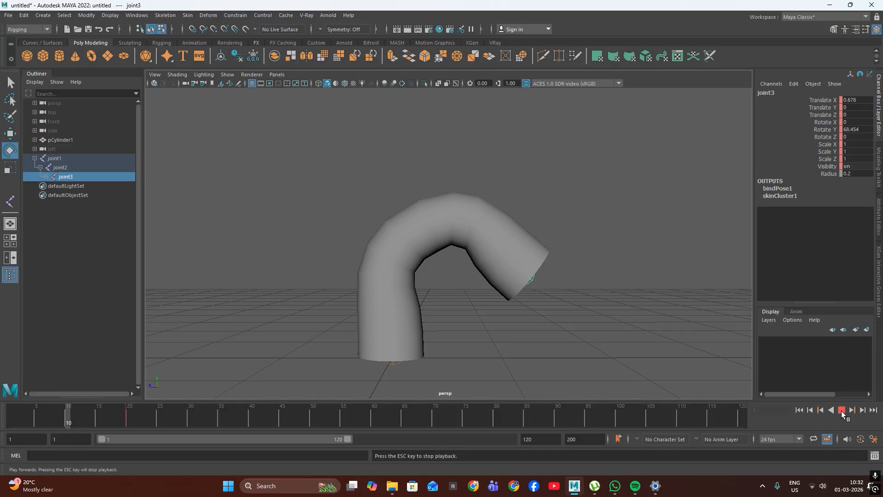
{"action": "left_click", "coordinate": [841, 410]}
{"action": "left_click", "coordinate": [123, 415]}
{"action": "left_click_drag", "start_coordinate": [123, 415], "coordinate": [11, 416]}
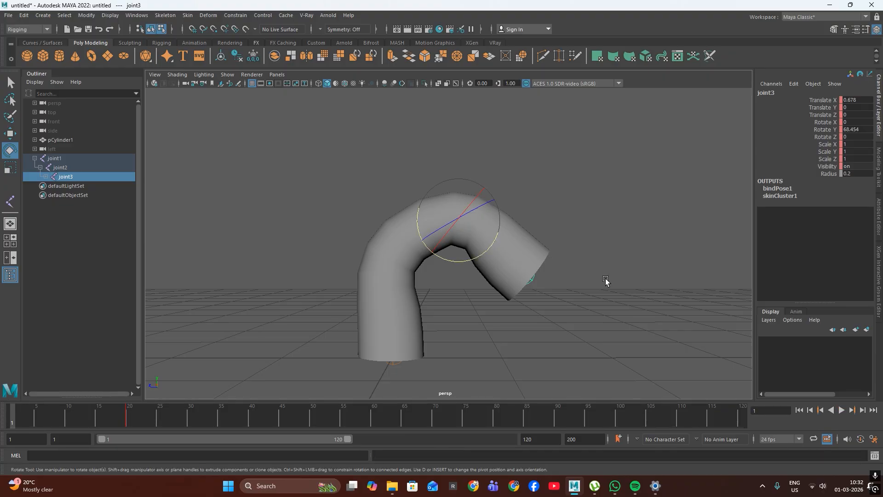
- Undo the keyframes and Y rotations of joint3 and joint2 to straighten the cylinder
{"action": "left_click_drag", "start_coordinate": [605, 278], "coordinate": [372, 293], "text": "alt"}
{"action": "key", "text": "ctrl+z"}
{"action": "key", "text": "ctrl+z"}
{"action": "key", "text": "ctrl+z"}
{"action": "key", "text": "ctrl+z"}
{"action": "key", "text": "ctrl+z"}
{"action": "key", "text": "ctrl+z"}
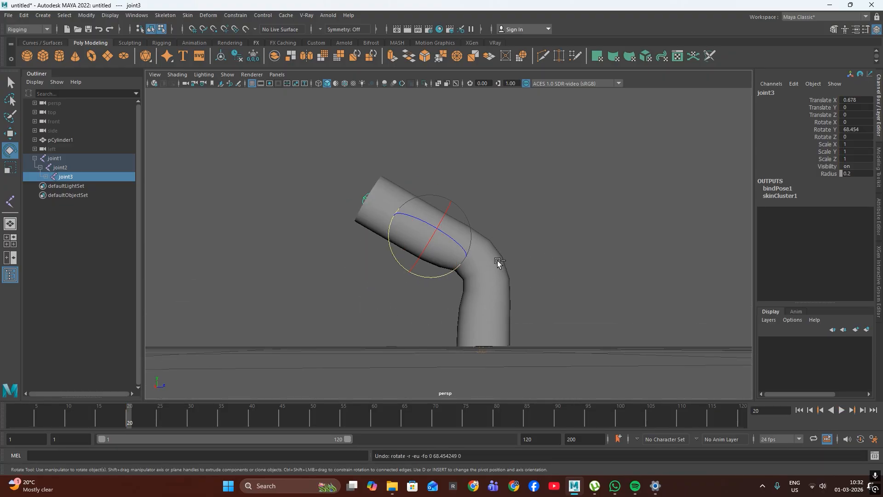
{"action": "key", "text": "ctrl+z"}
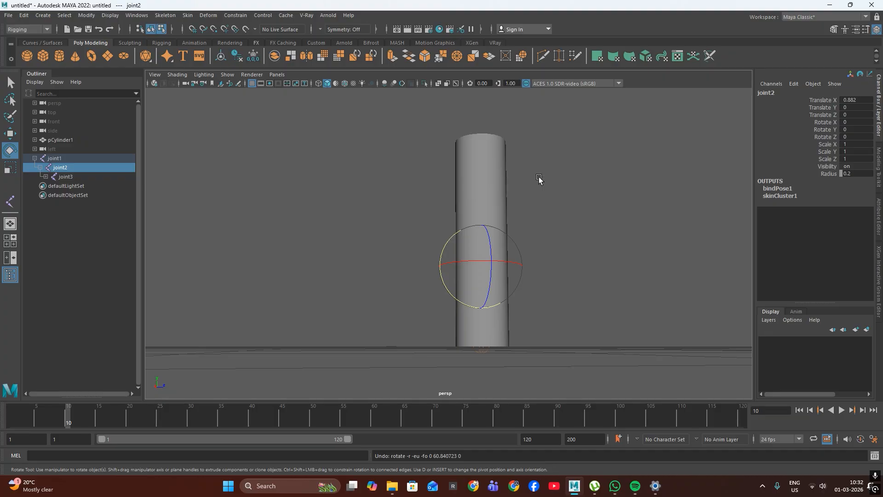